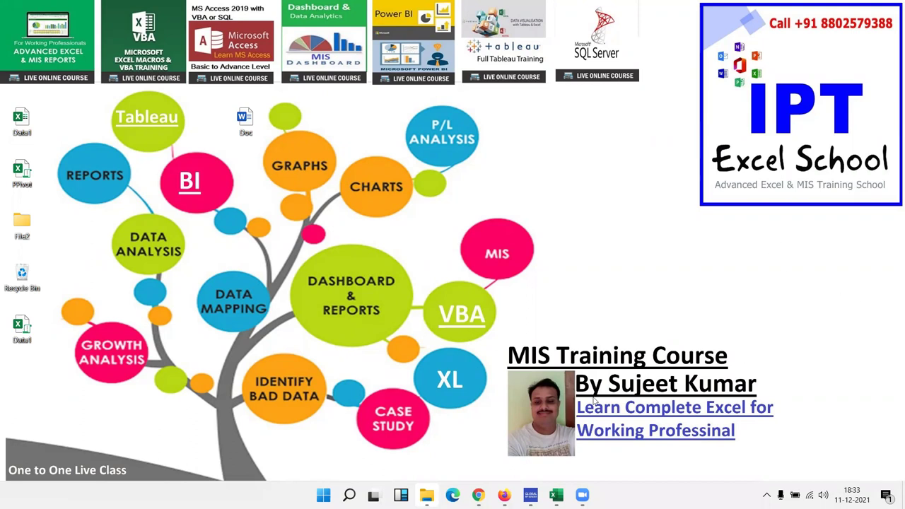
Refresh the Windows desktop from its right-click menu
mouse_move(503, 495)
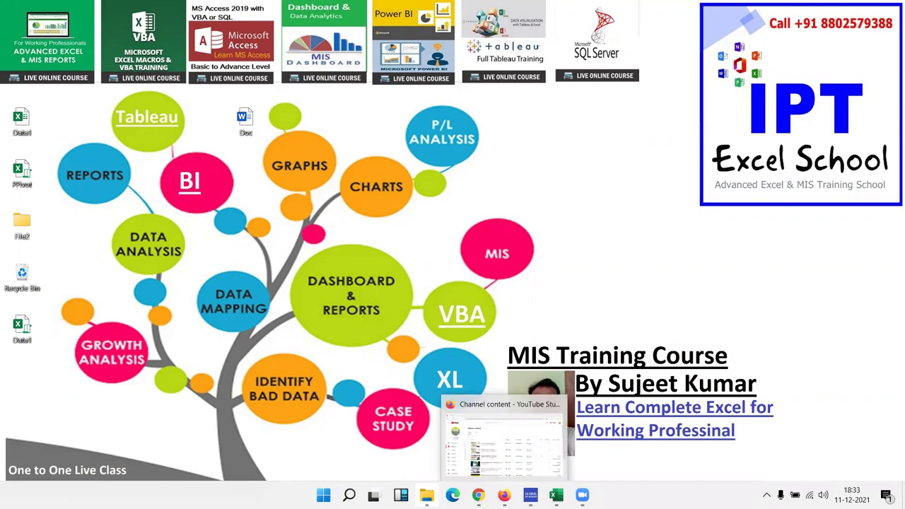
right_click(485, 156)
click(539, 190)
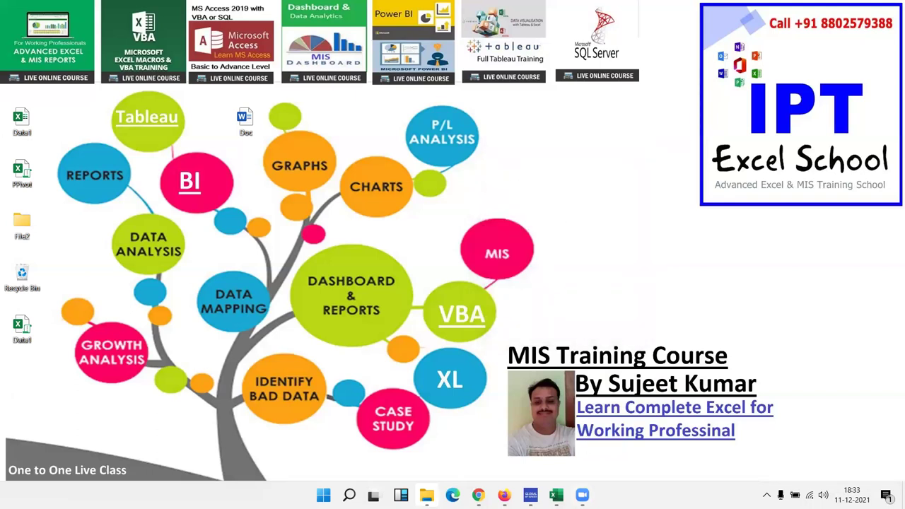
Back in Book1, enter the heading 'Name' in A4 and student names down A5:A15
mouse_move(555, 495)
click(556, 459)
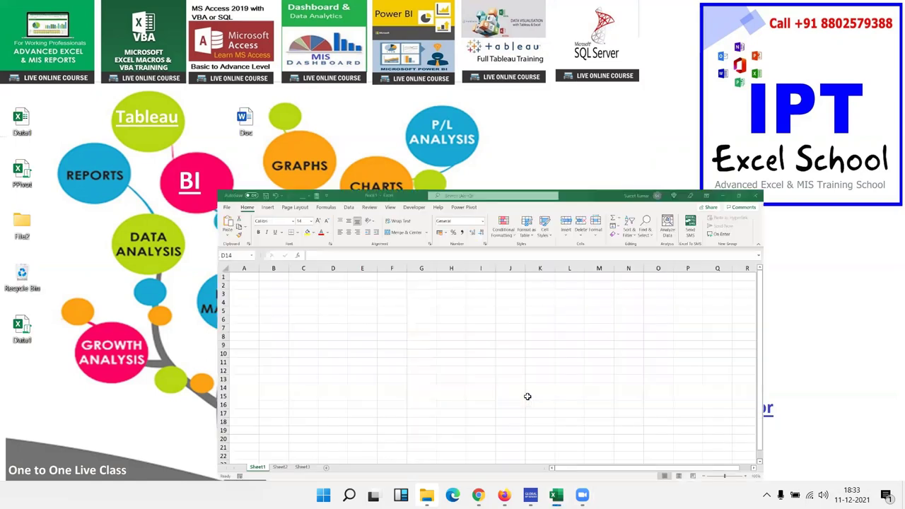
click(49, 186)
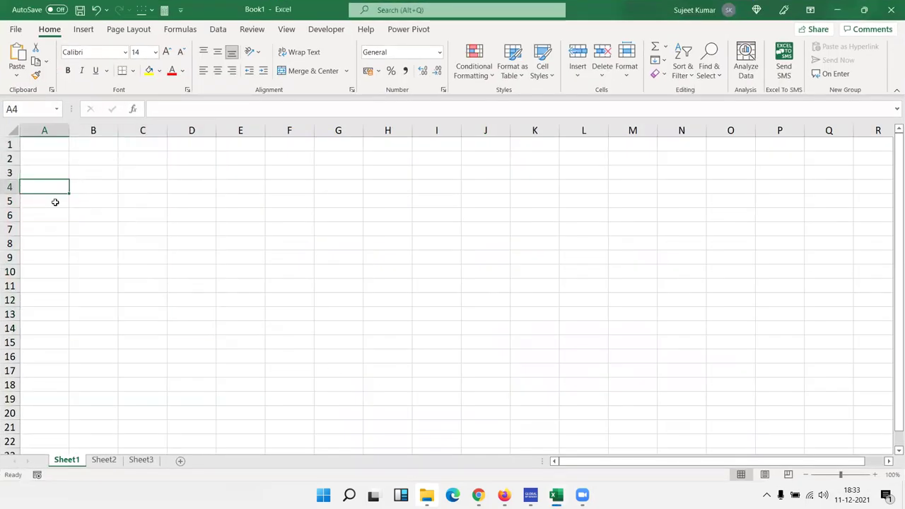
text(Name)
key(Return)
text(\)
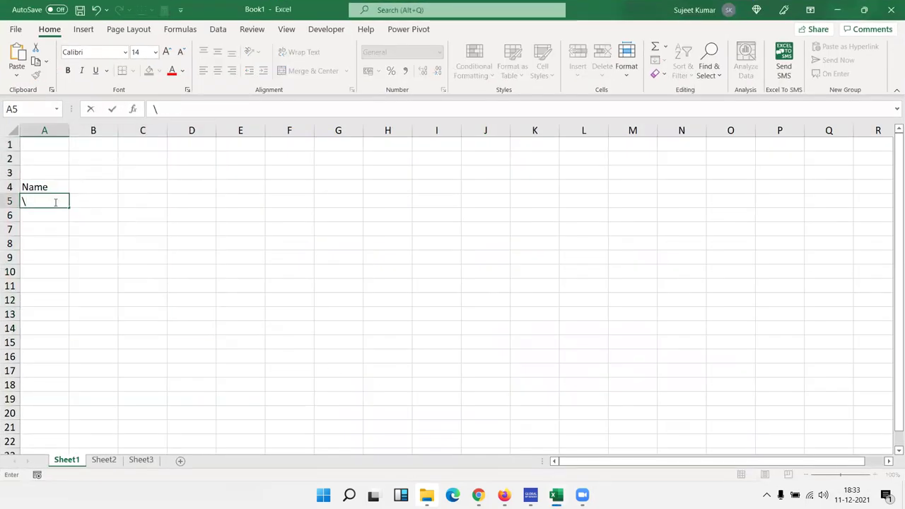
key(Escape)
text(Puja)
click(59, 230)
click(58, 203)
drag(69, 208, 69, 347)
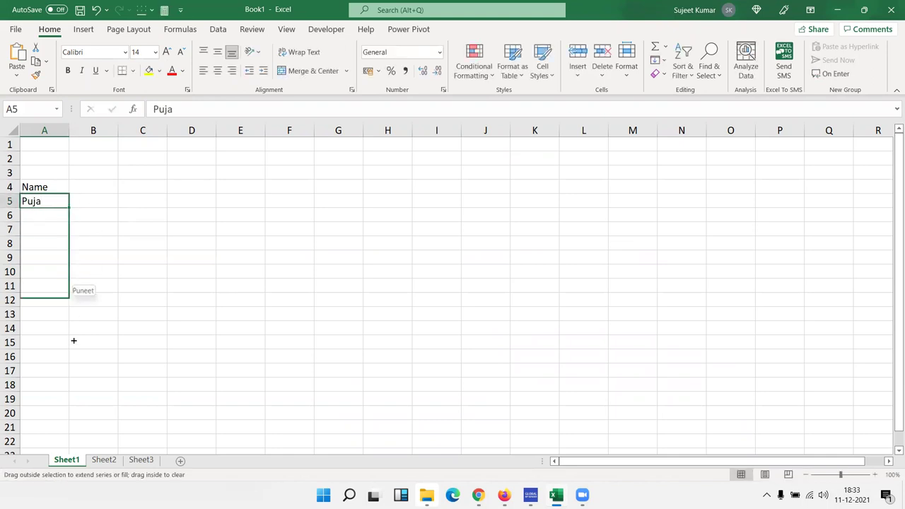
Enter 1/12 as the start date in B4 and =B4+1 in C4
click(88, 191)
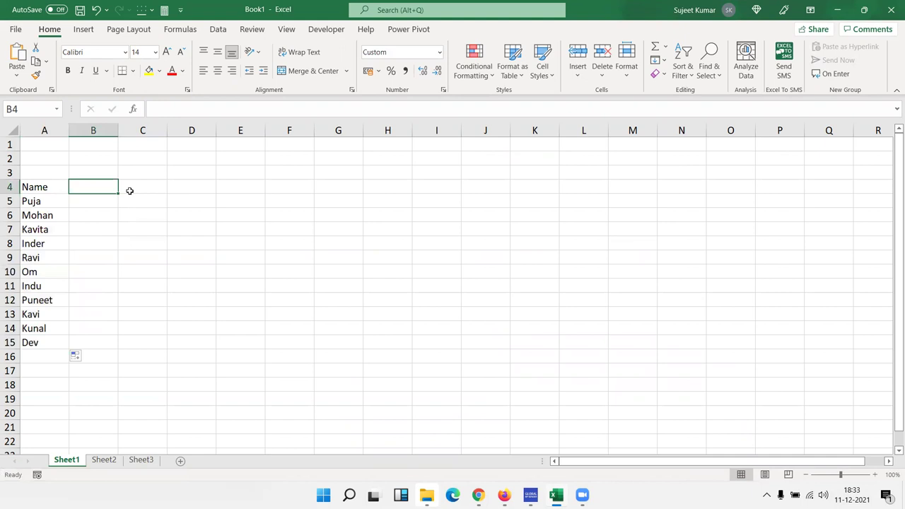
text(1/12)
key(Return)
click(174, 188)
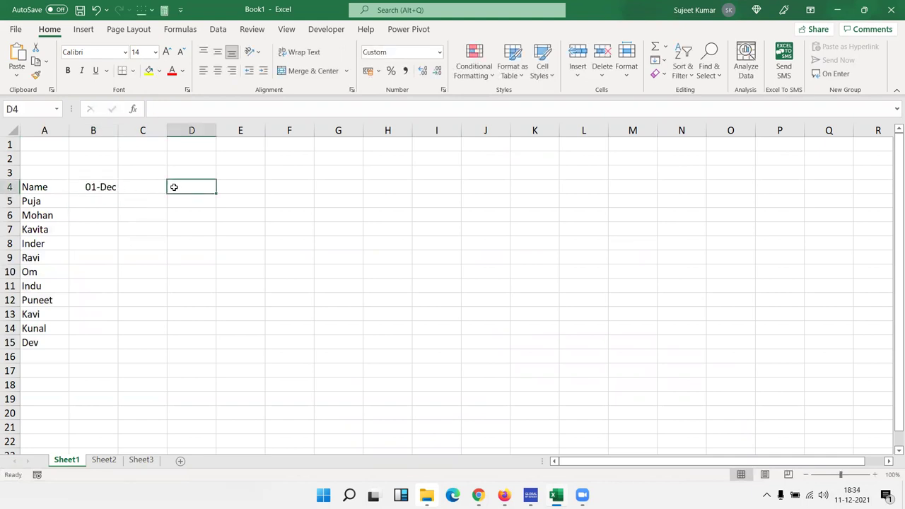
click(159, 187)
text(=)
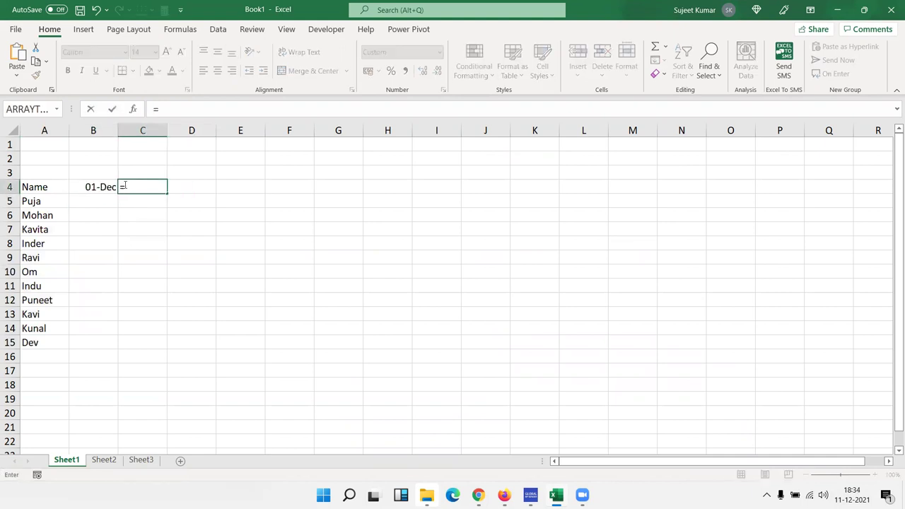
click(100, 187)
text(+1)
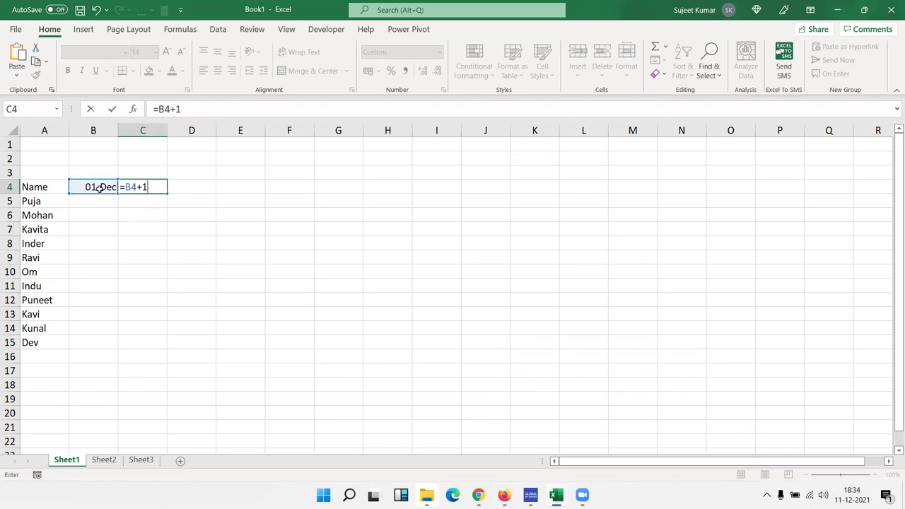
key(Return)
Fill the date formula across row 4 to 31-Dec and delete the January dates
scroll(130, 219, up, 1)
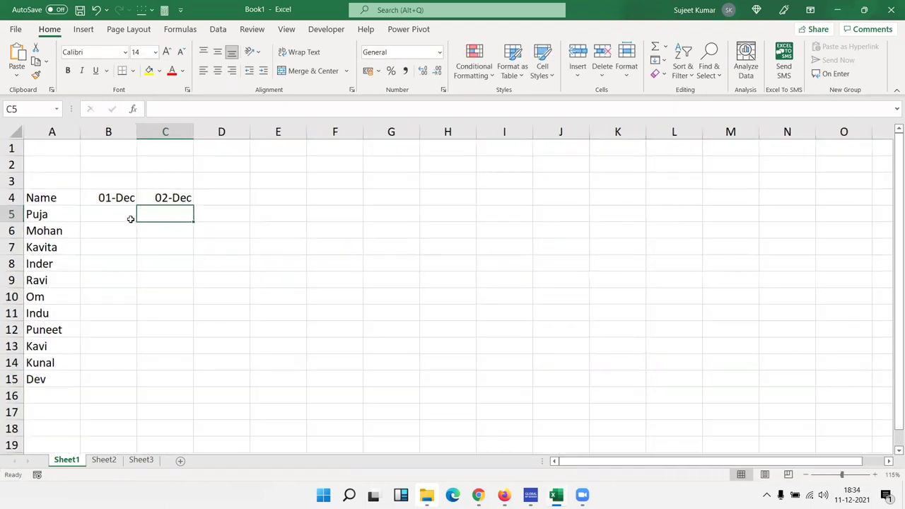
scroll(130, 219, down, 1)
click(140, 188)
drag(168, 193, 886, 198)
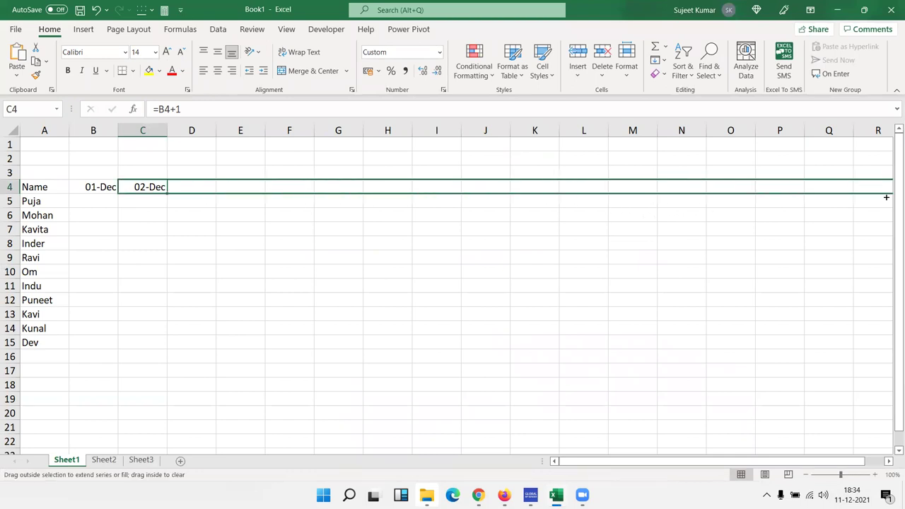
mouse_move(886, 198)
mouse_down()
mouse_move(841, 190)
mouse_move(894, 193)
mouse_move(882, 194)
mouse_up()
click(838, 187)
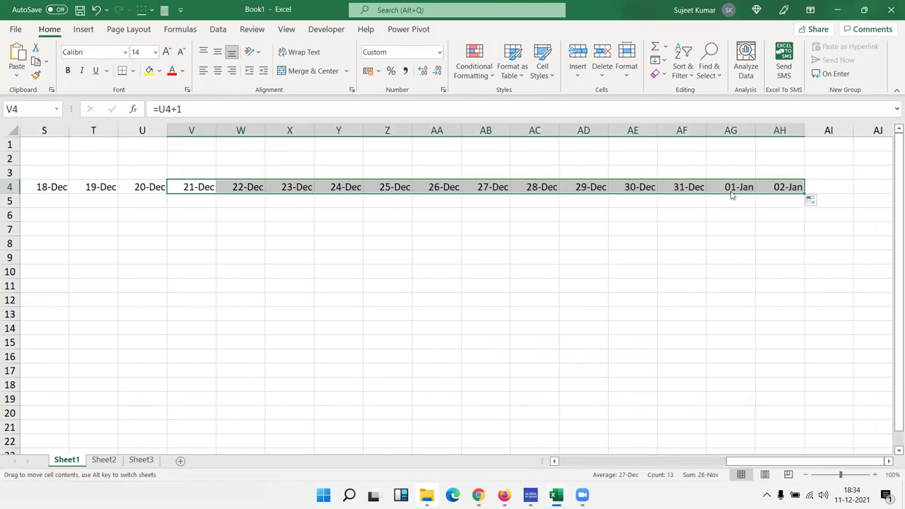
drag(732, 189, 787, 190)
key(Delete)
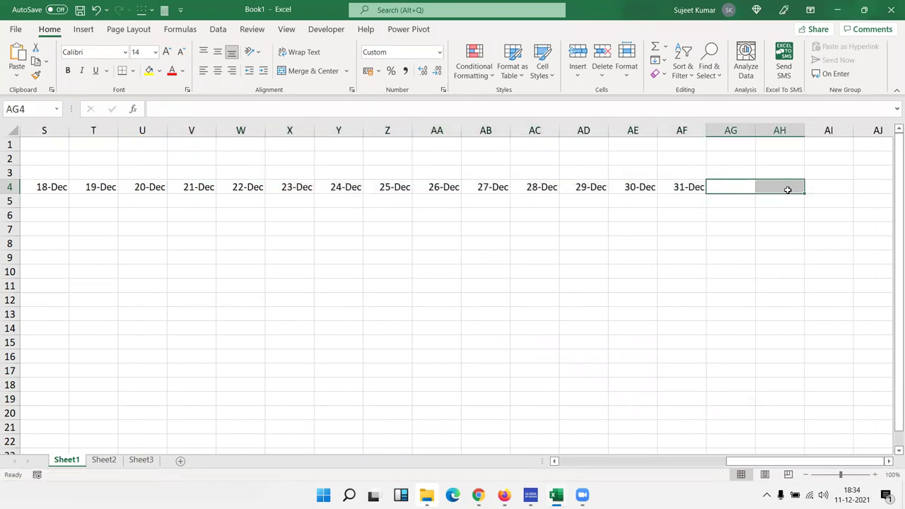
key(ctrl+Left)
key(ctrl+Left)
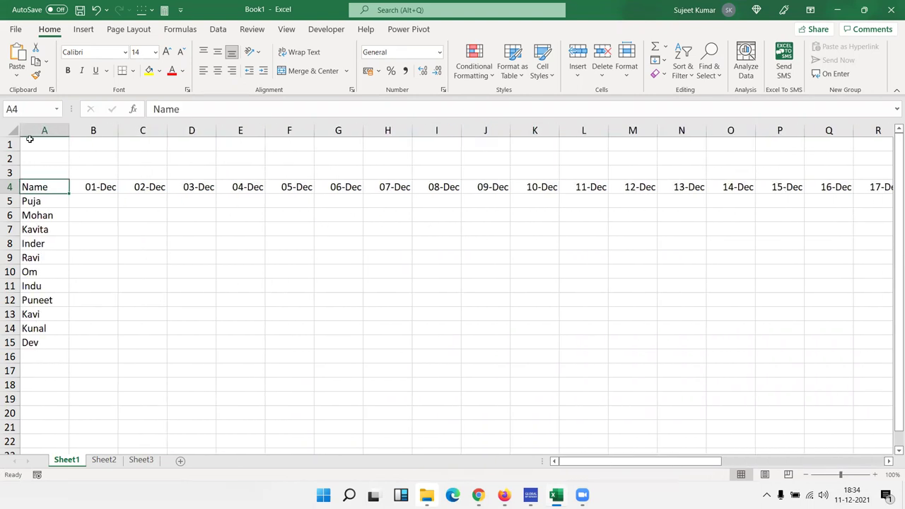
AutoFit all columns and give the table A4:AF17 All Borders
click(13, 131)
double_click(69, 133)
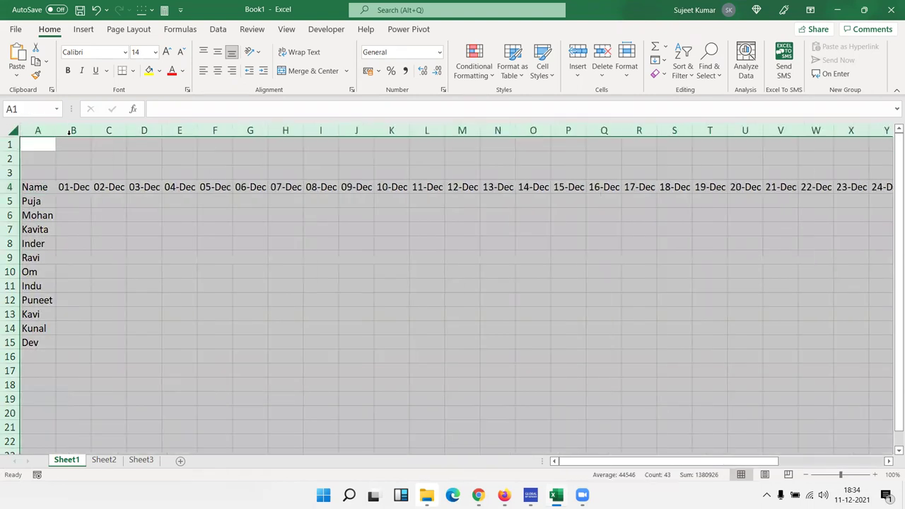
click(219, 217)
mouse_move(32, 188)
mouse_down()
mouse_move(730, 332)
mouse_move(857, 376)
mouse_move(820, 375)
mouse_up()
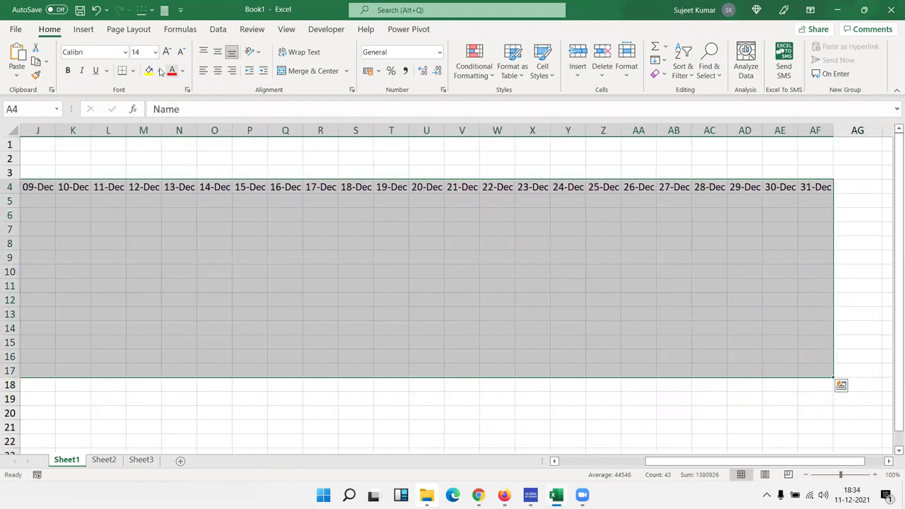
click(133, 71)
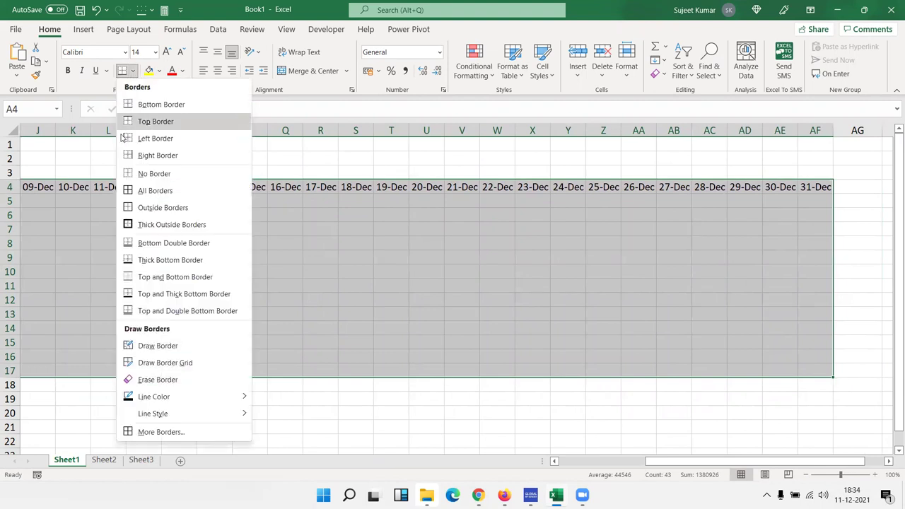
click(143, 189)
scroll(143, 189, left, 3)
click(81, 187)
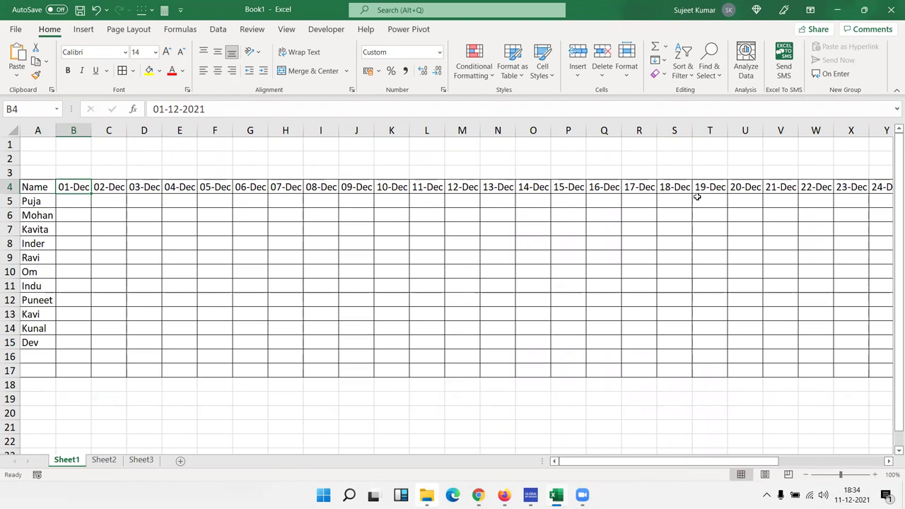
Enter 1/11 in B4 and check that the row-4 headers now end at 01-Dec in AF4
text(1/11)
key(Return)
key(Down)
key(Up)
key(Up)
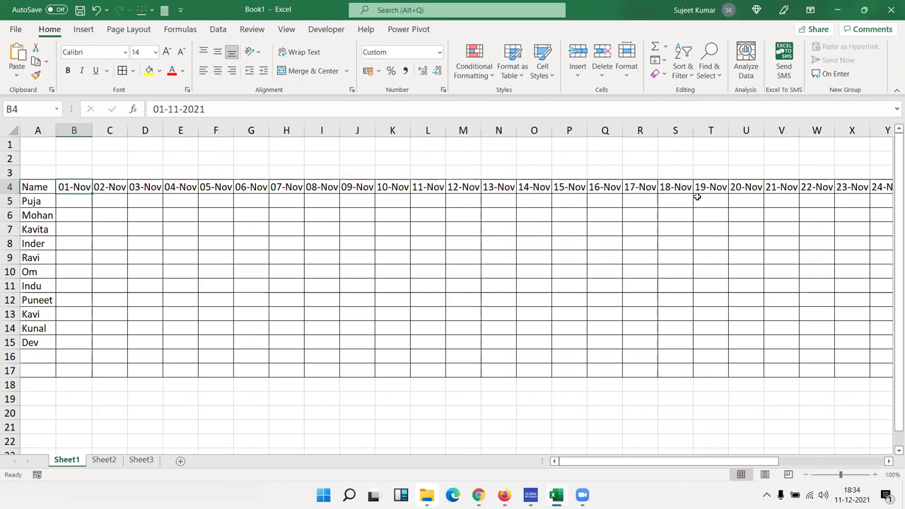
key(ctrl+Right)
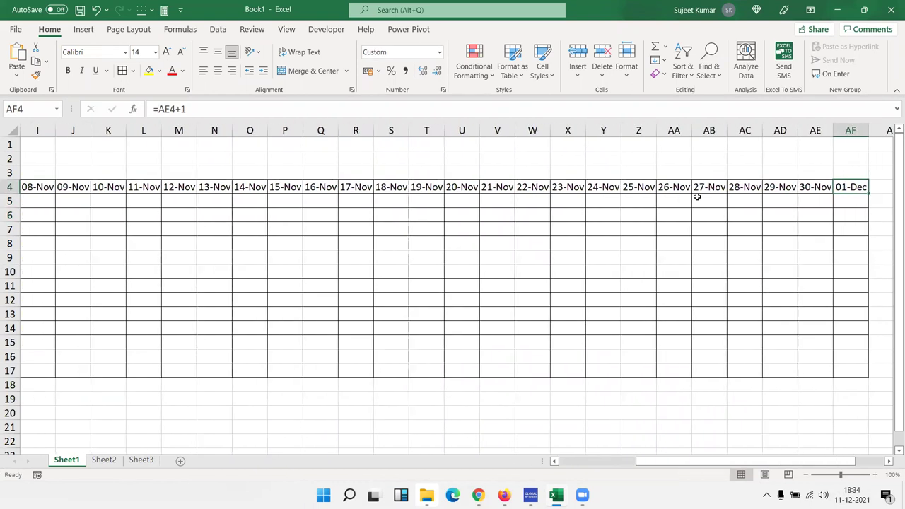
key(shift+Down)
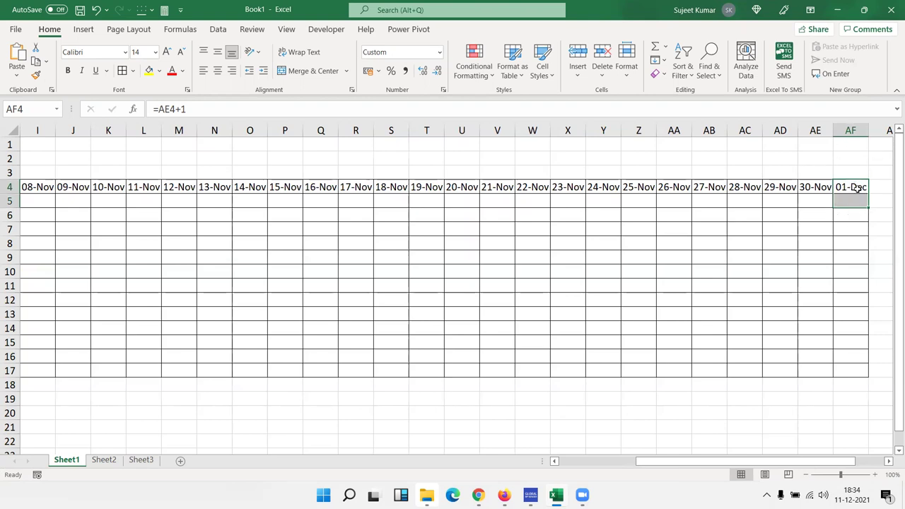
key(ctrl+Left)
key(Right)
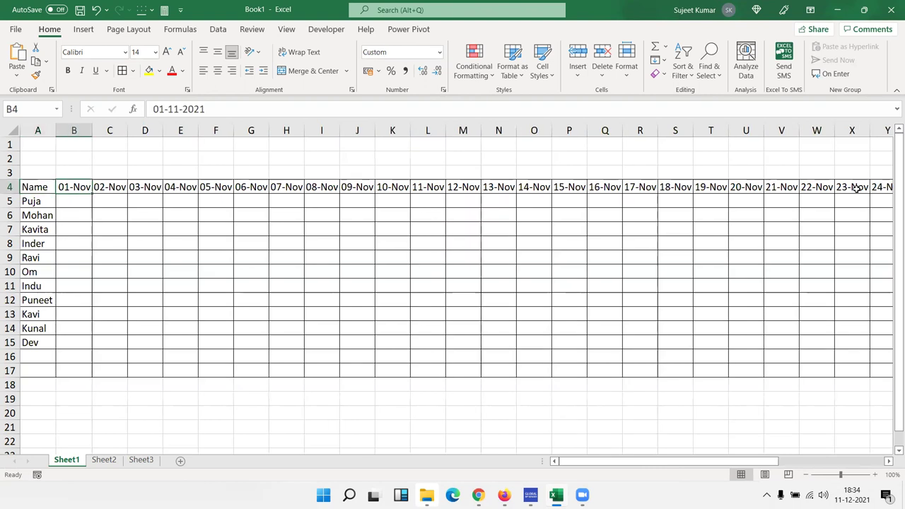
key(ctrl+shift+Right)
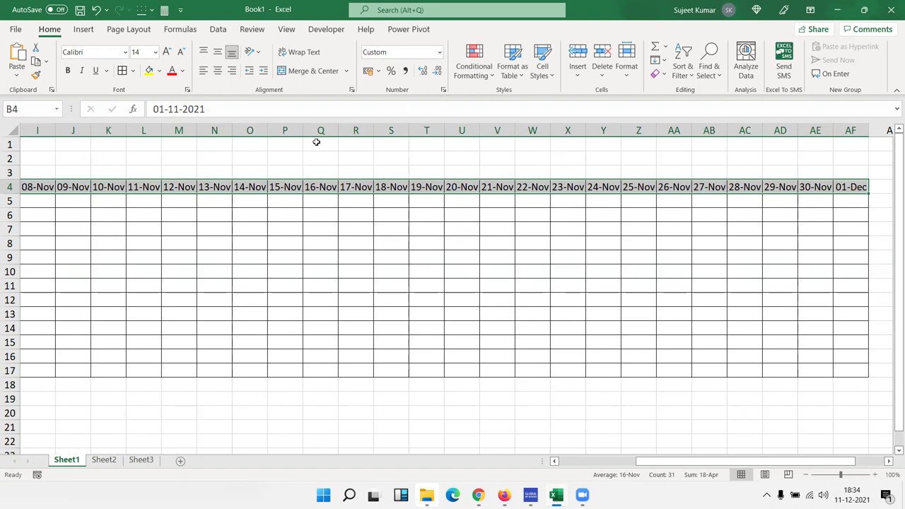
key(ctrl+Left)
key(Up)
key(Up)
key(Right)
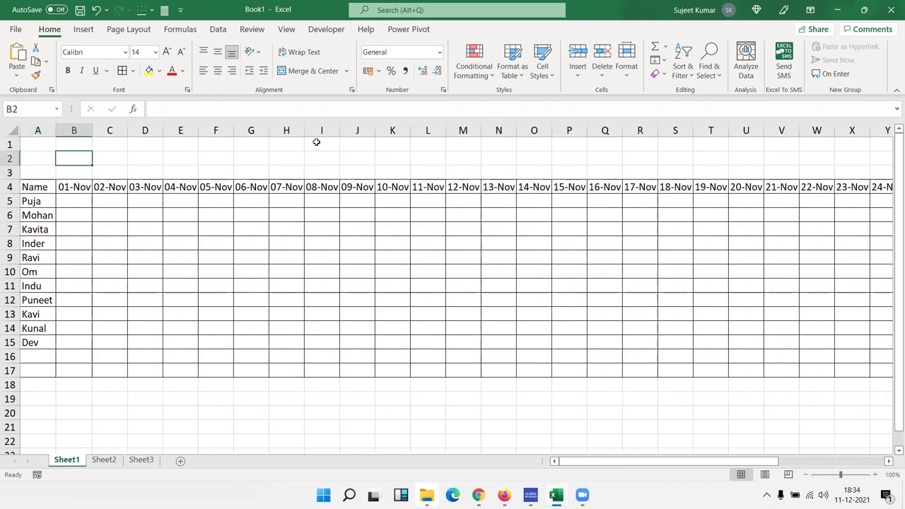
Merge and centre B2:C2 as a title cell containing =B4
key(shift+Right)
click(290, 71)
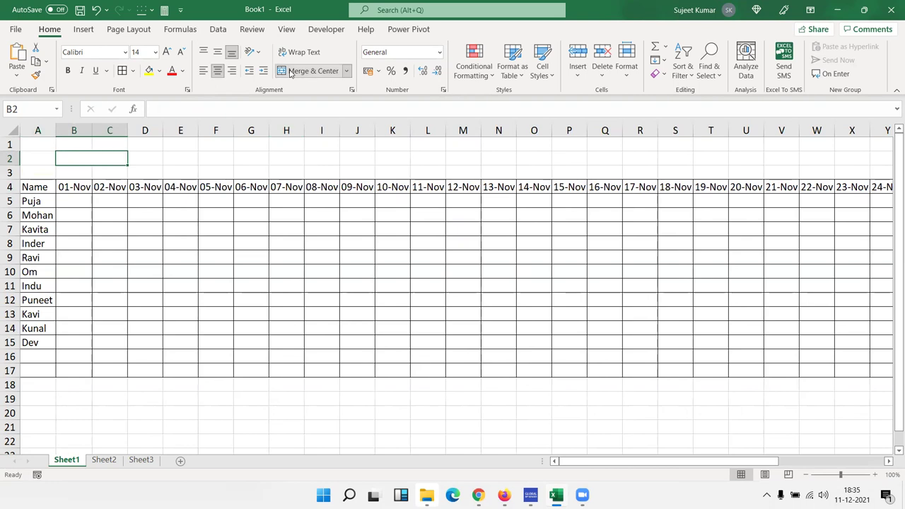
text(=)
click(72, 186)
key(Return)
key(Up)
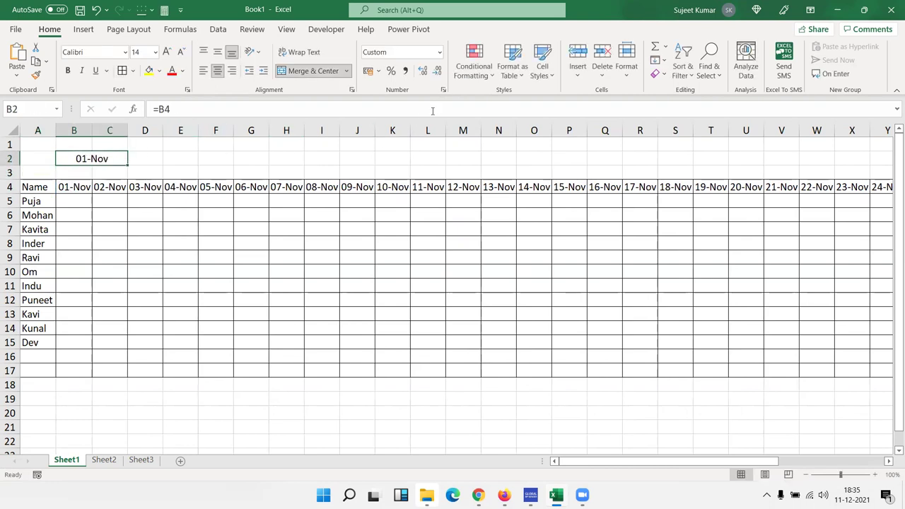
Give the title the custom number format MMM-yyy so it shows Nov-2021
click(444, 90)
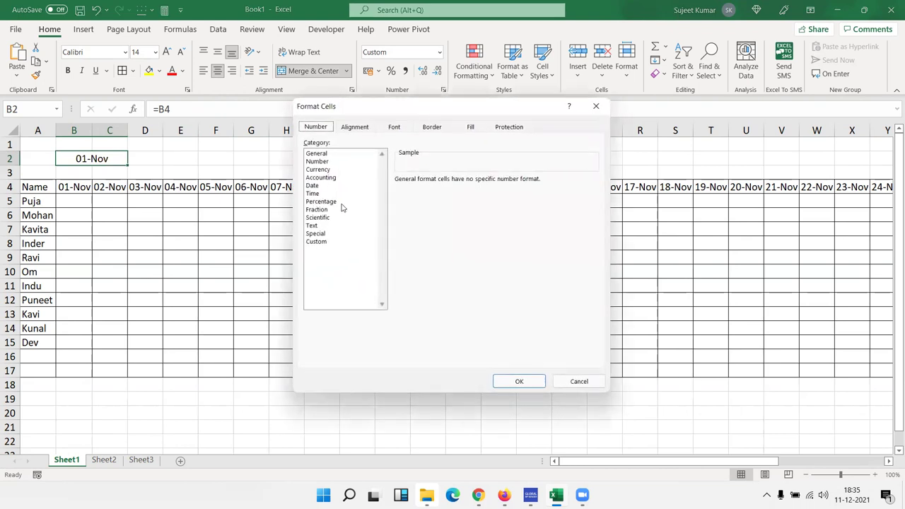
click(316, 241)
double_click(400, 190)
text(MMM-yyy)
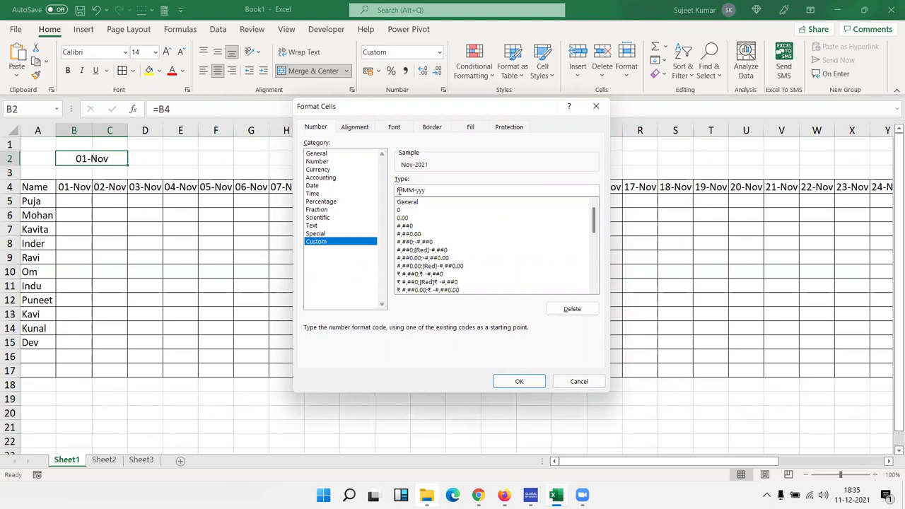
click(521, 380)
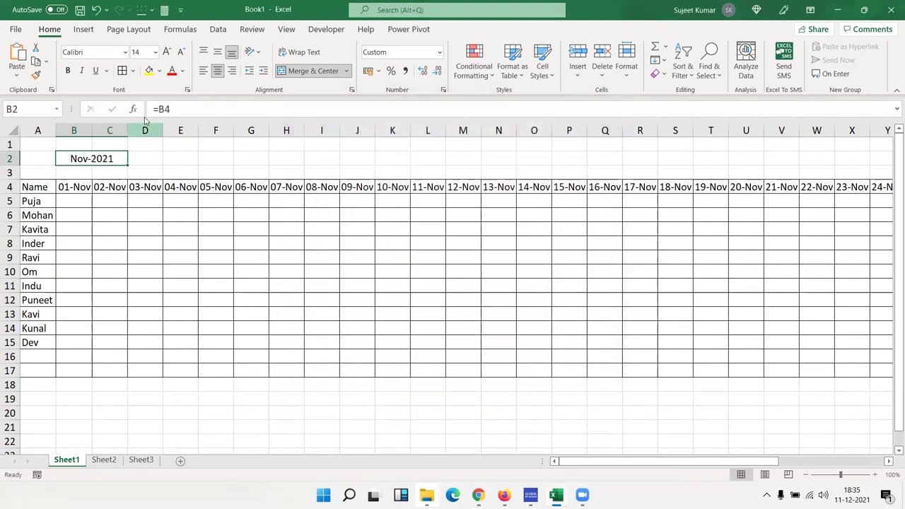
click(80, 189)
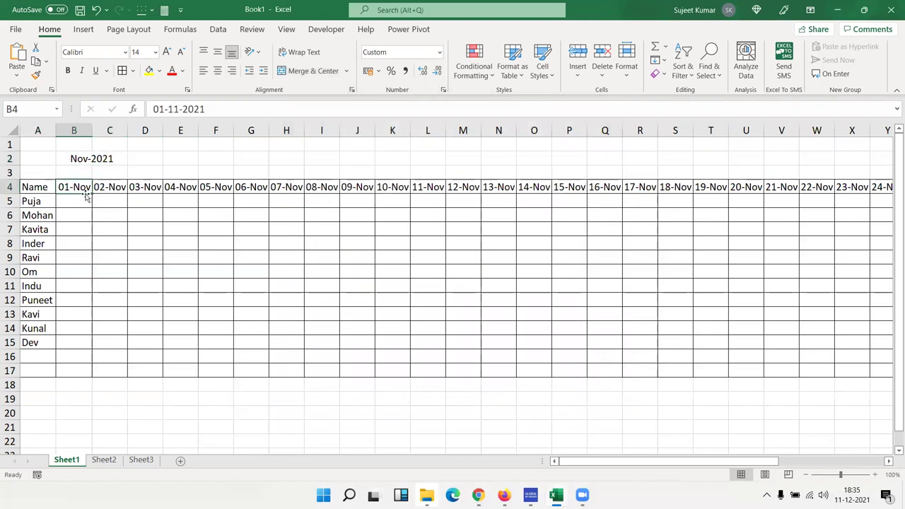
Apply the custom format 'dd' to the B4:AF4 headers so they show only day numbers
key(ctrl+shift+Right)
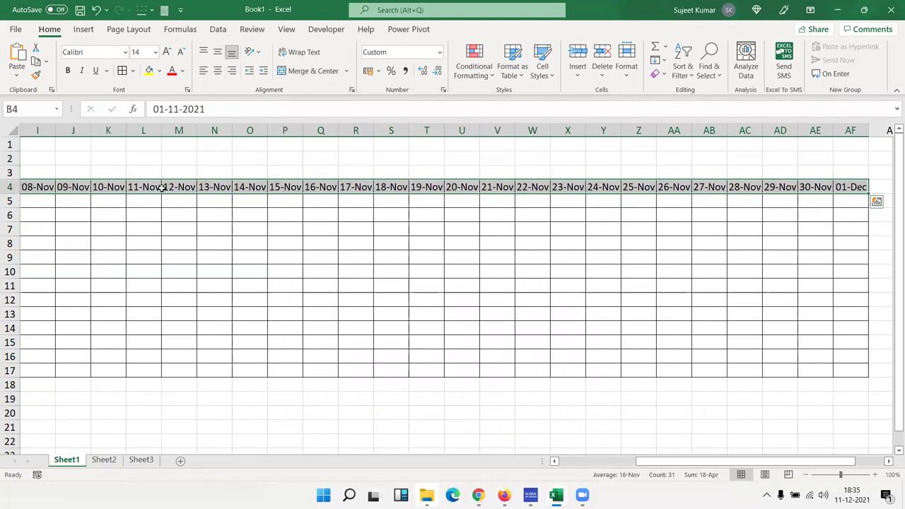
right_click(162, 187)
click(207, 416)
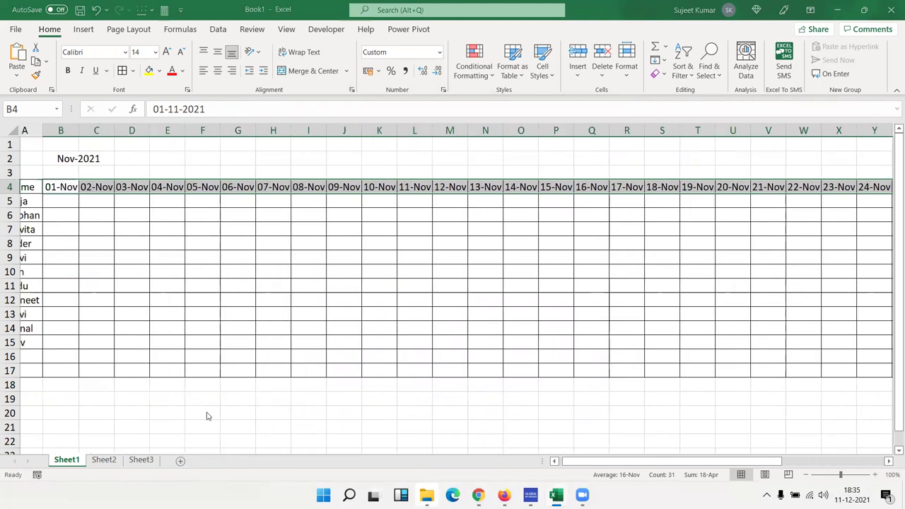
drag(188, 272, 115, 275)
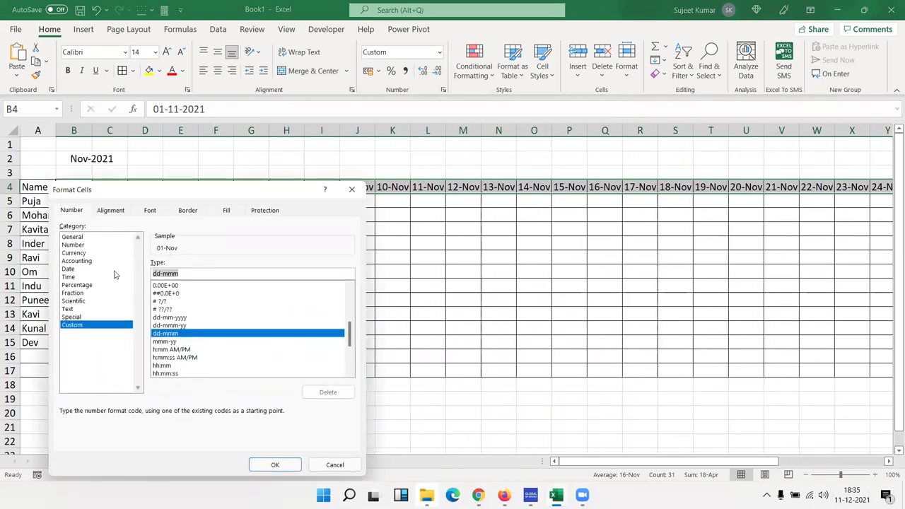
text(dd)
key(Return)
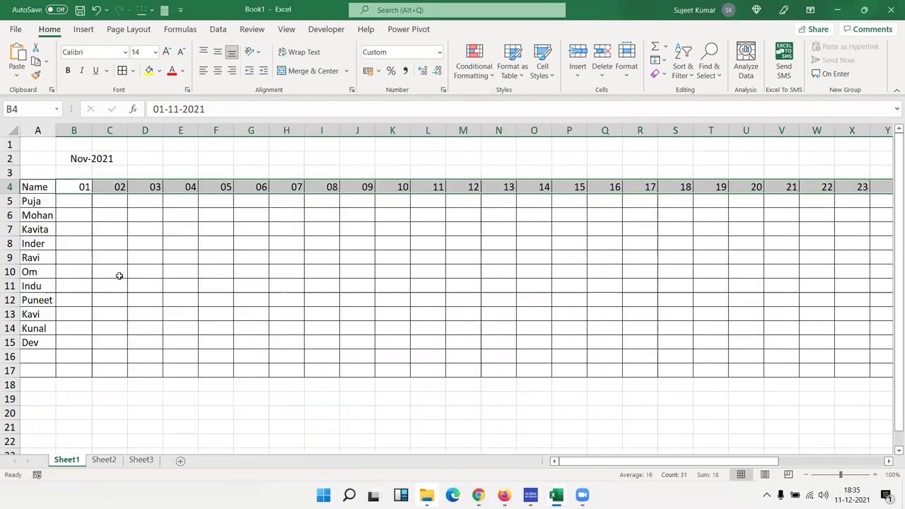
click(179, 216)
click(13, 130)
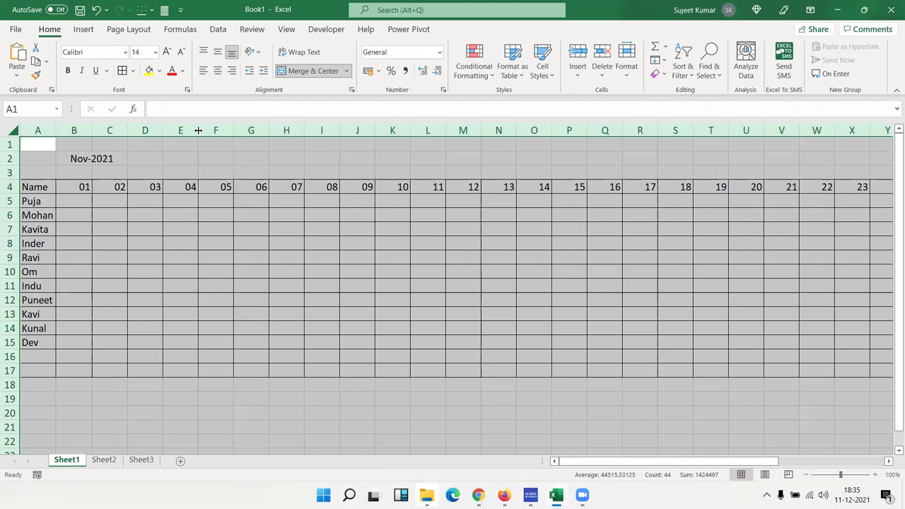
AutoFit all columns to the two-digit day headers
double_click(199, 131)
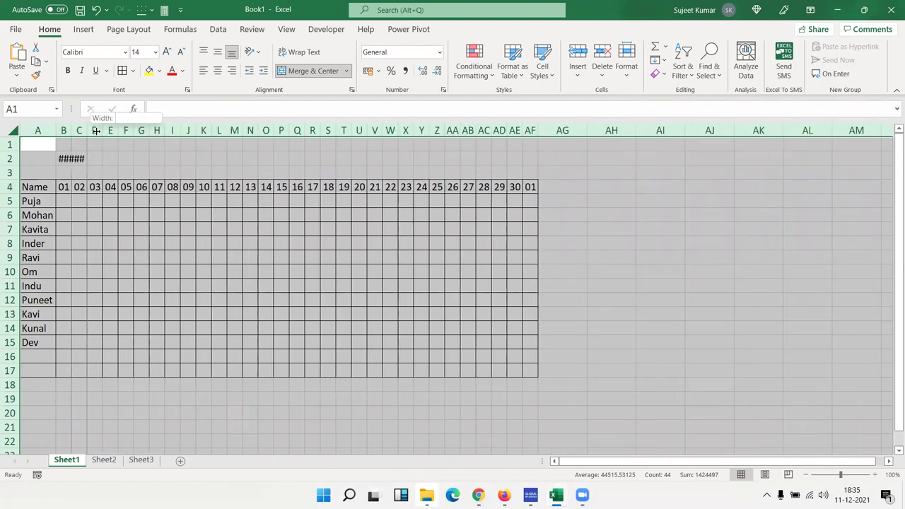
drag(94, 131, 98, 130)
double_click(123, 130)
click(140, 243)
Merge and centre the Nov-2021 title across B2:F2, keeping column C narrow
mouse_move(82, 130)
mouse_down()
mouse_move(104, 132)
mouse_move(145, 158)
mouse_up()
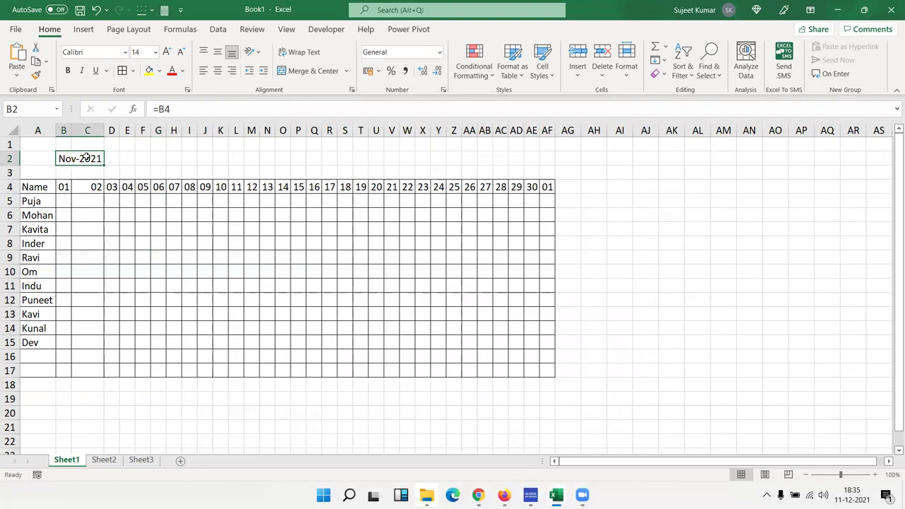
click(283, 72)
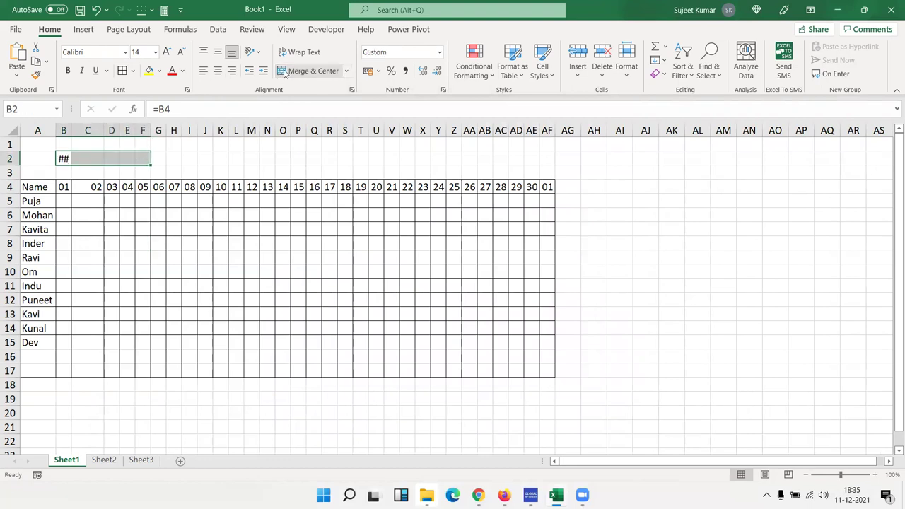
double_click(103, 131)
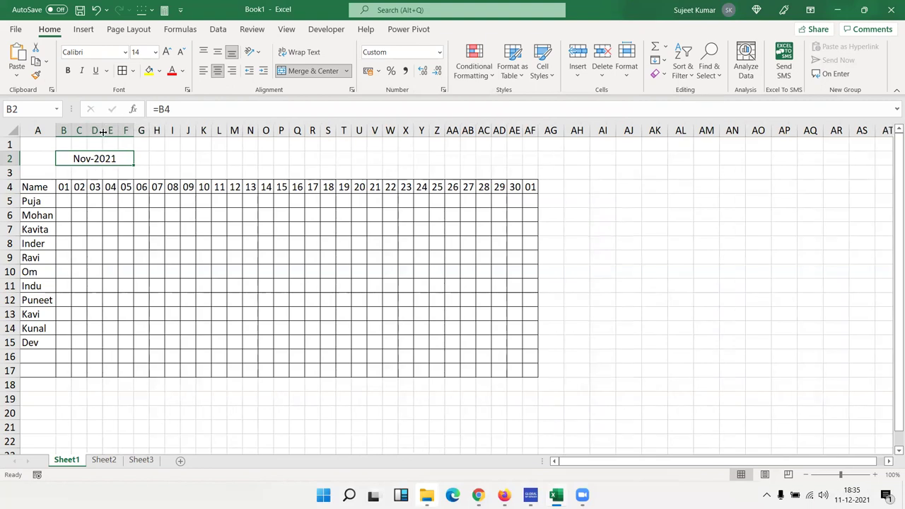
click(209, 289)
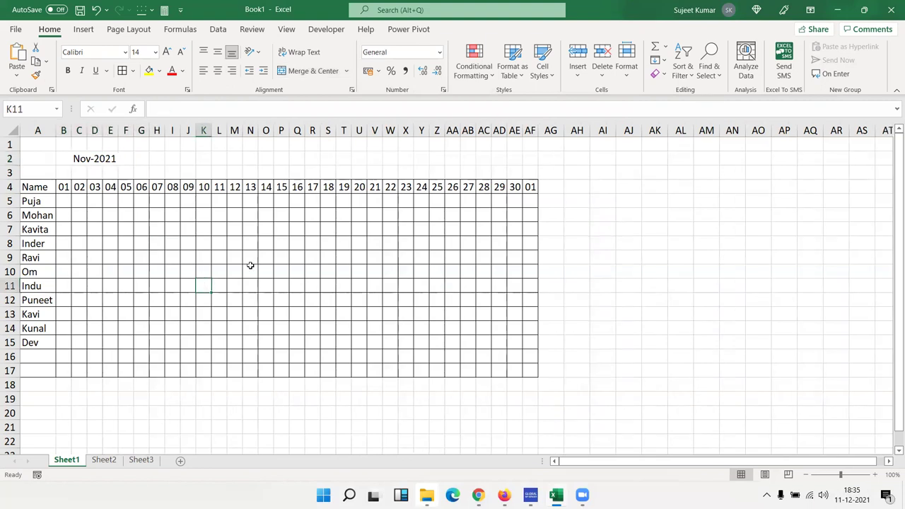
click(64, 186)
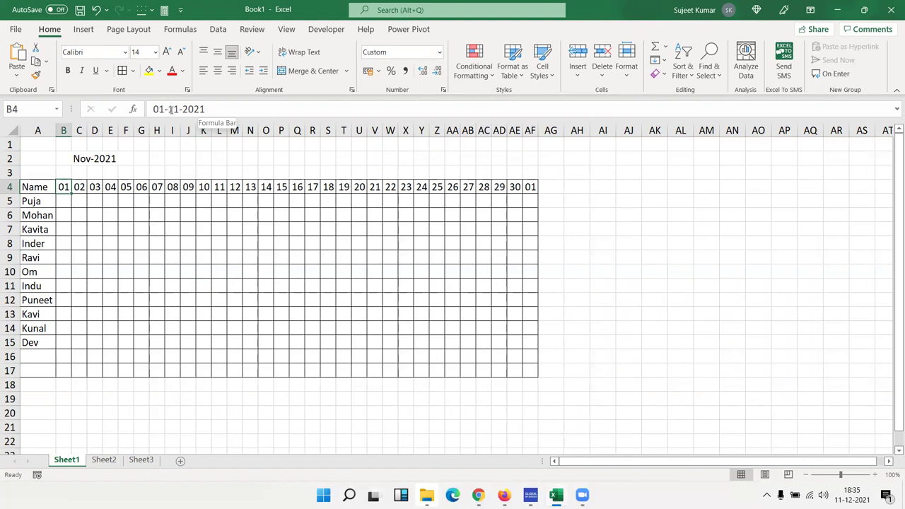
Change the month in B4's start date to 2 so the title reads Feb-2021
double_click(171, 110)
text(2)
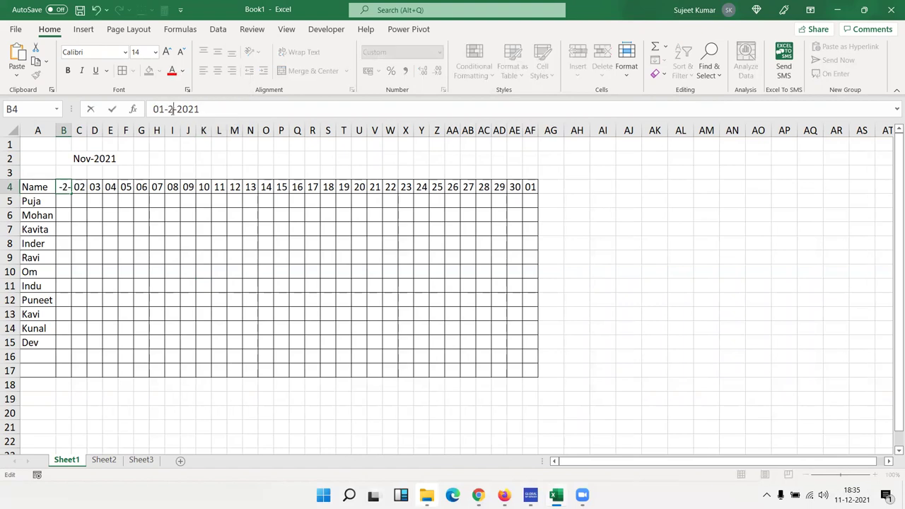
key(Return)
Inspect the header formulas in AC4 through AF4 that spill past day 28
drag(500, 187, 522, 189)
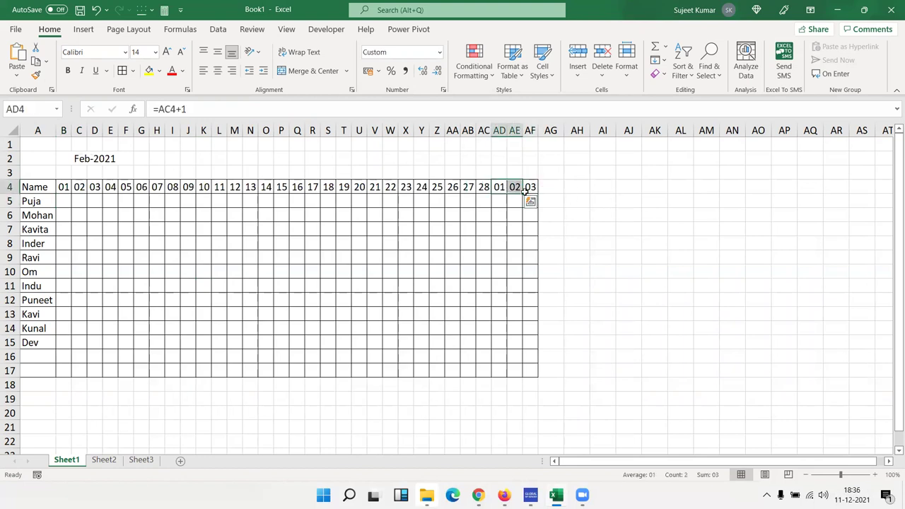
click(485, 189)
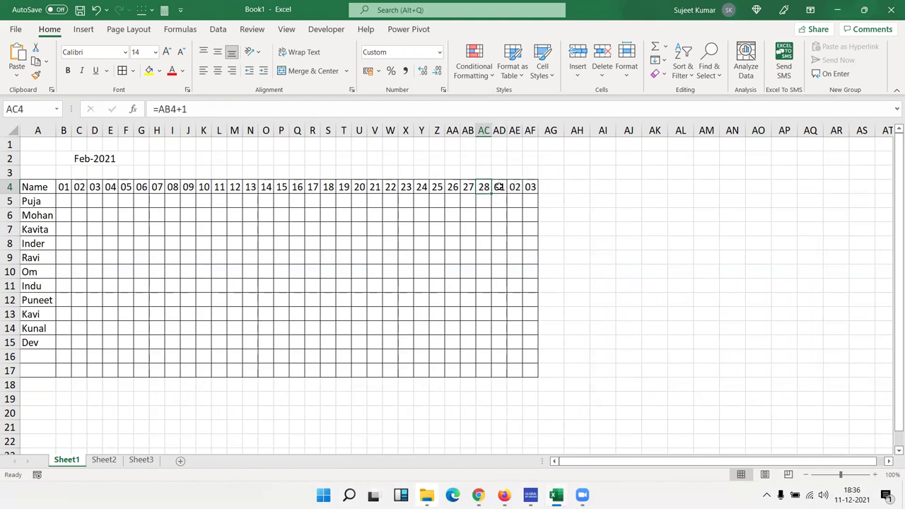
click(500, 187)
click(515, 186)
click(532, 186)
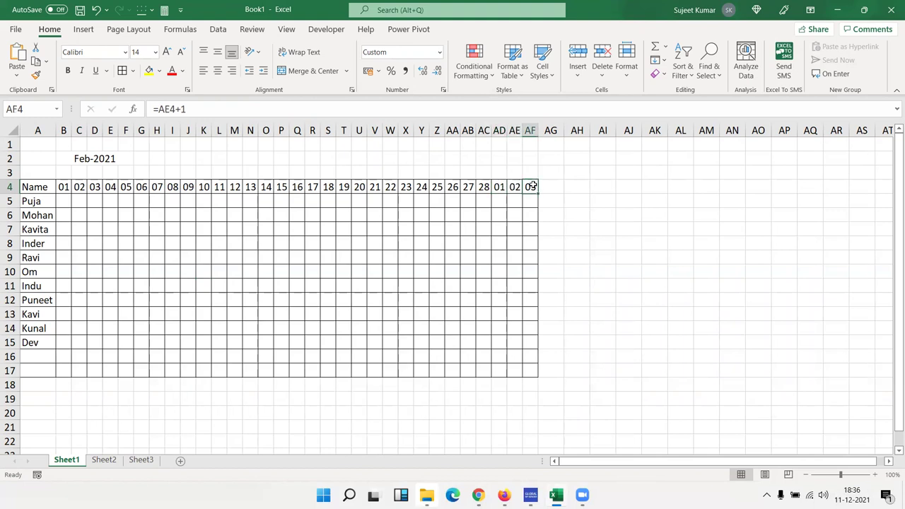
click(493, 187)
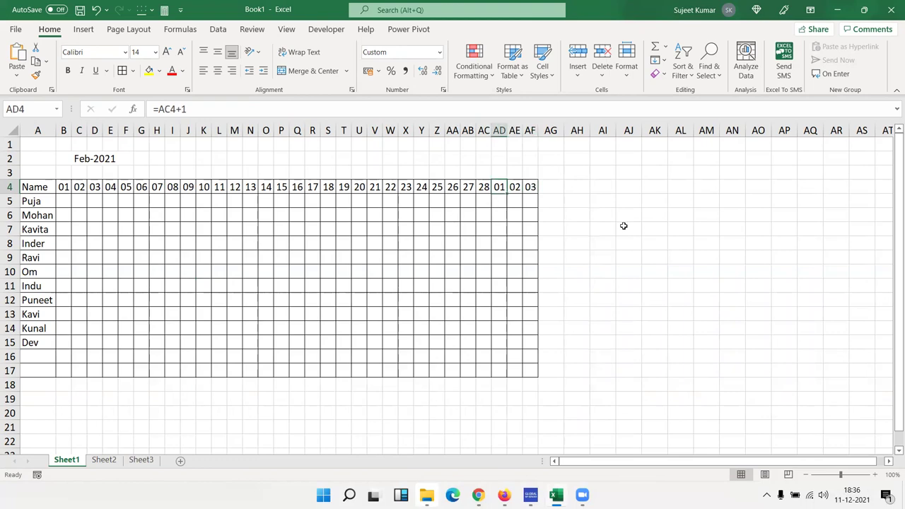
Zoom in and start rewriting AD4's formula as an IF testing against EOMONTH
ctrl+scroll(621, 222, up, 4)
ctrl+scroll(623, 222, up, 3)
ctrl+scroll(628, 222, up, 2)
scroll(628, 222, up, 1)
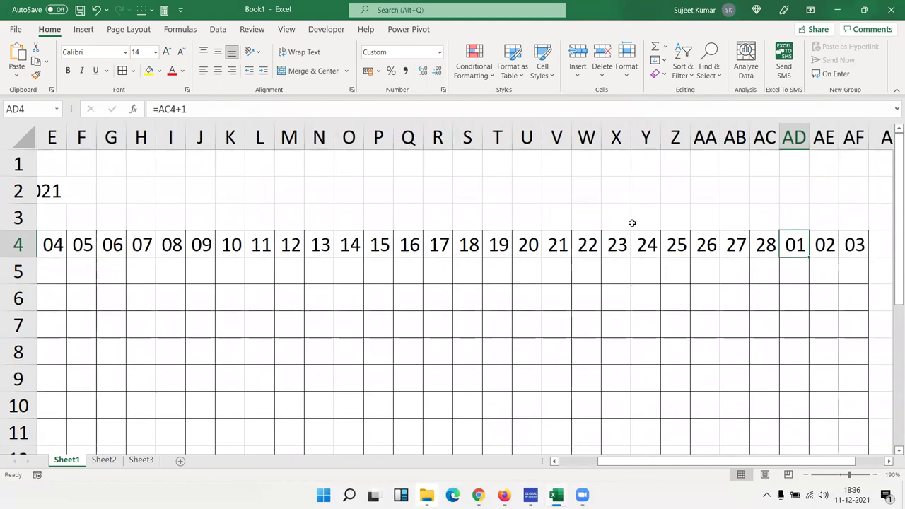
drag(789, 462, 817, 467)
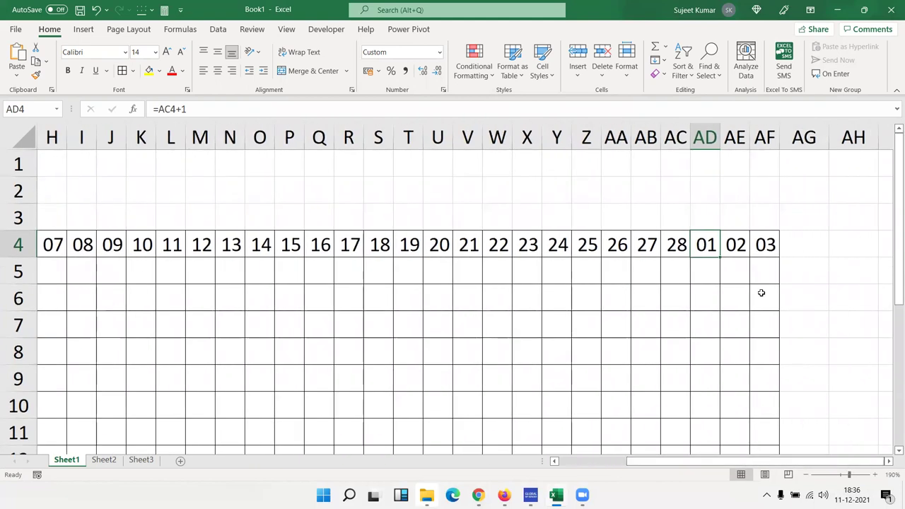
click(890, 461)
click(890, 461)
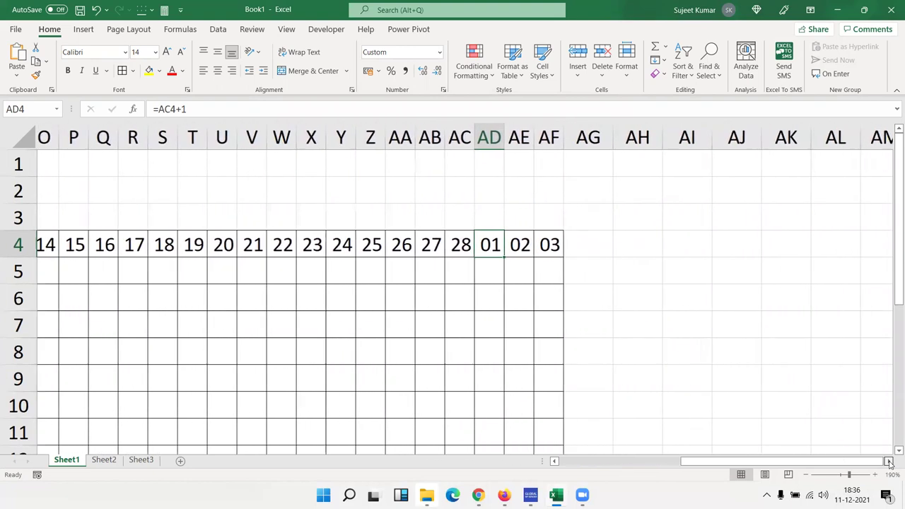
double_click(468, 246)
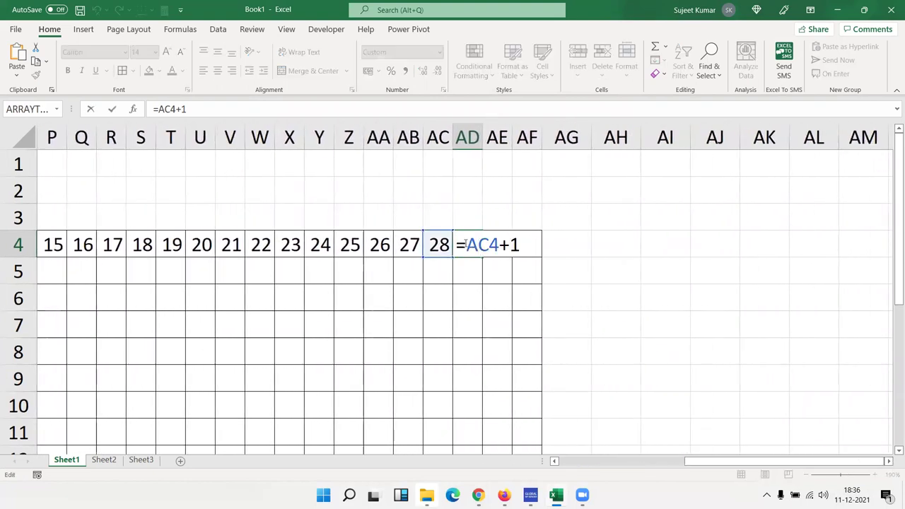
text(if)
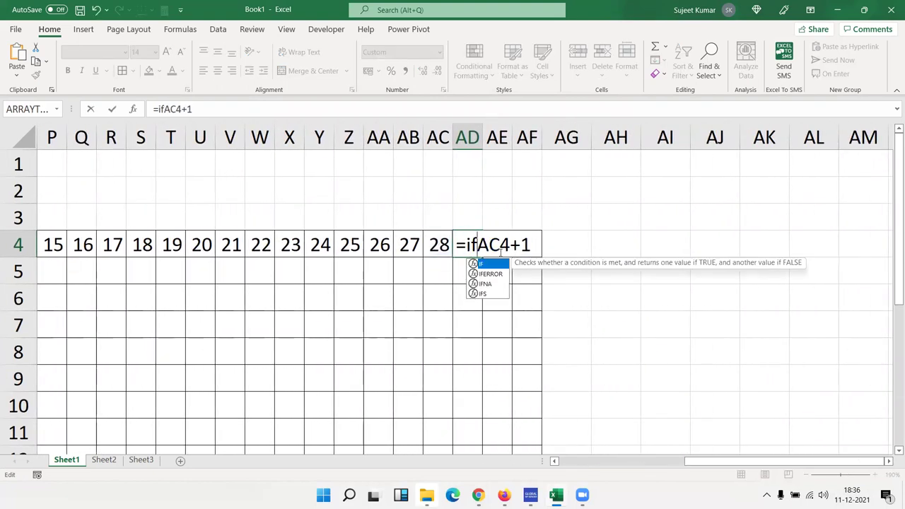
key(Tab)
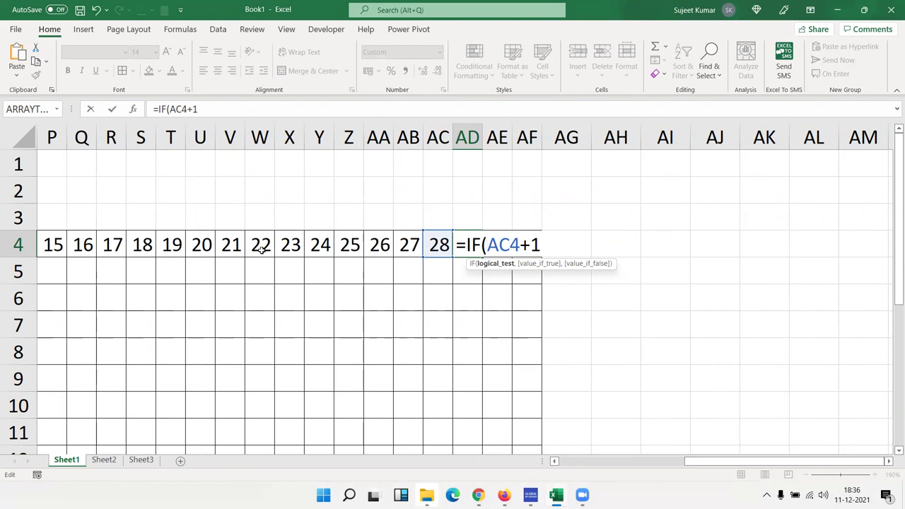
text(>)
text(eo)
key(Tab)
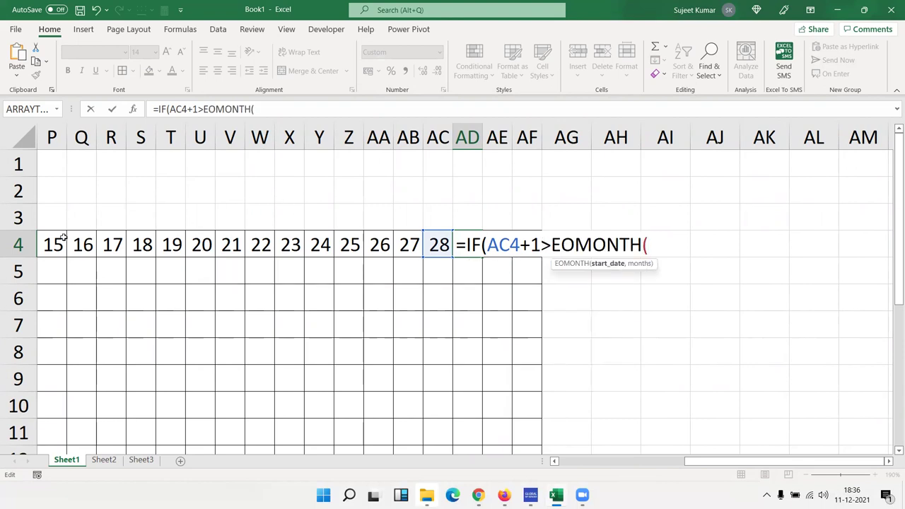
Complete AD4 as =IF(AC4+1>EOMONTH(P4,0),"",AC4+1 and enter it
click(63, 239)
text(,"DD)
key(BackSpace)
key(BackSpace)
key(BackSpace)
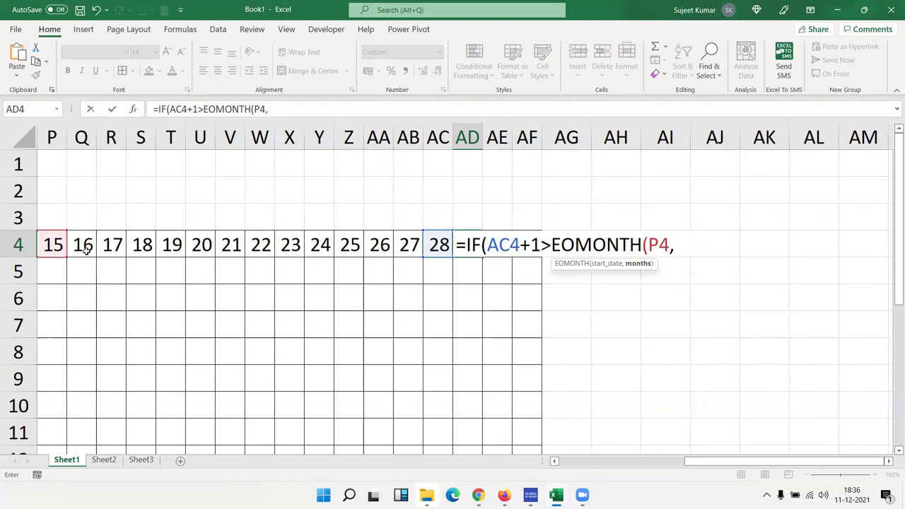
text(0),"",)
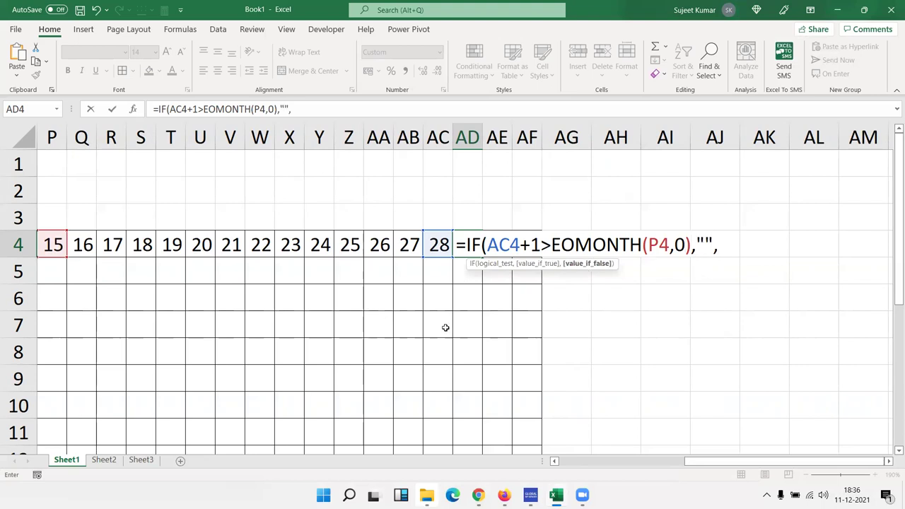
click(438, 246)
text(+1)
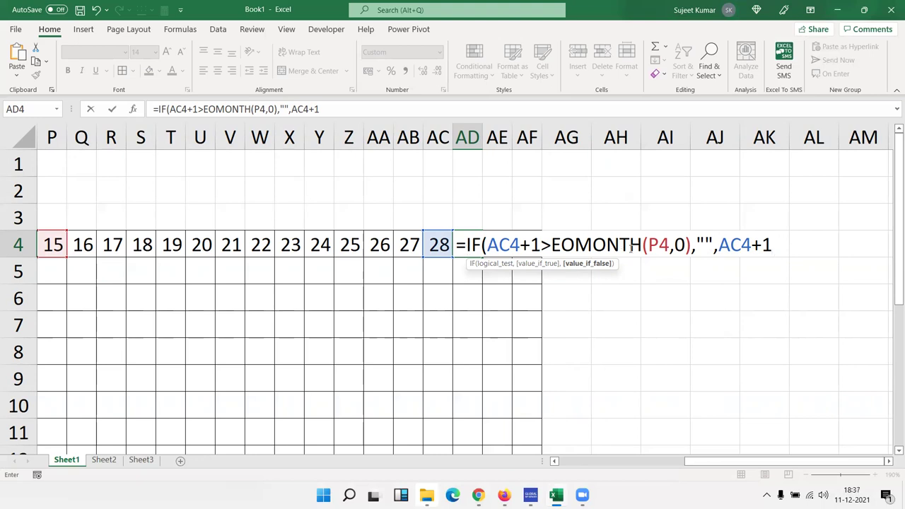
double_click(700, 242)
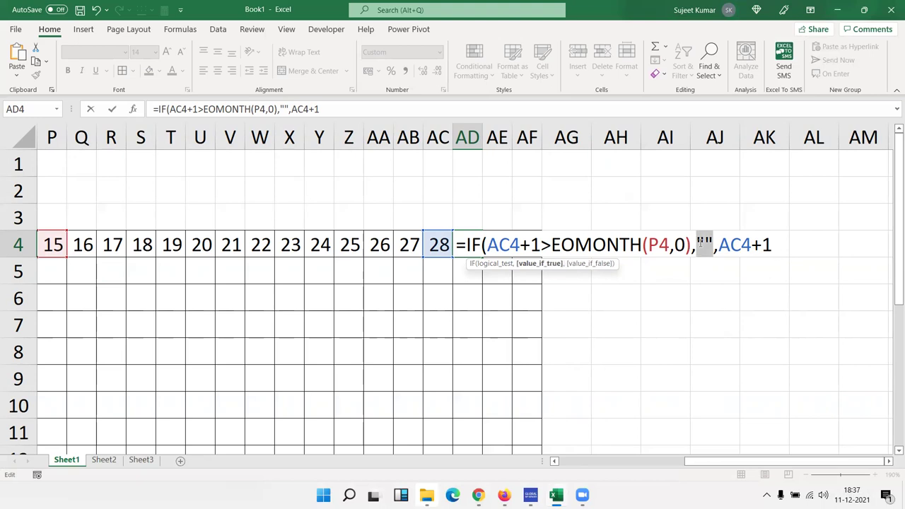
drag(551, 248, 691, 262)
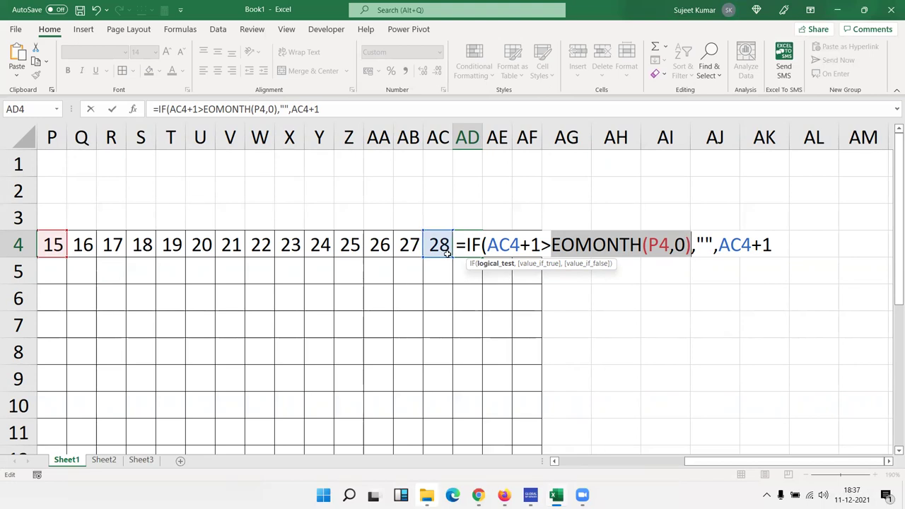
double_click(702, 243)
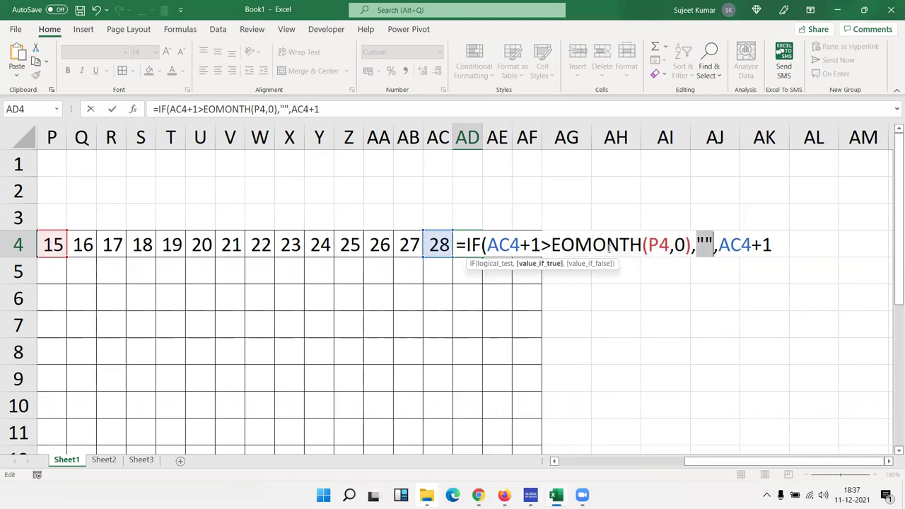
drag(719, 244, 778, 248)
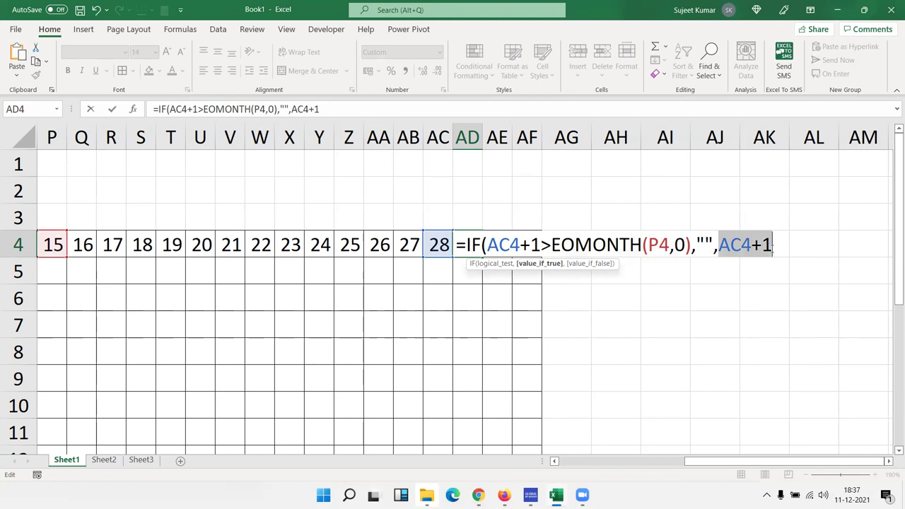
key(Return)
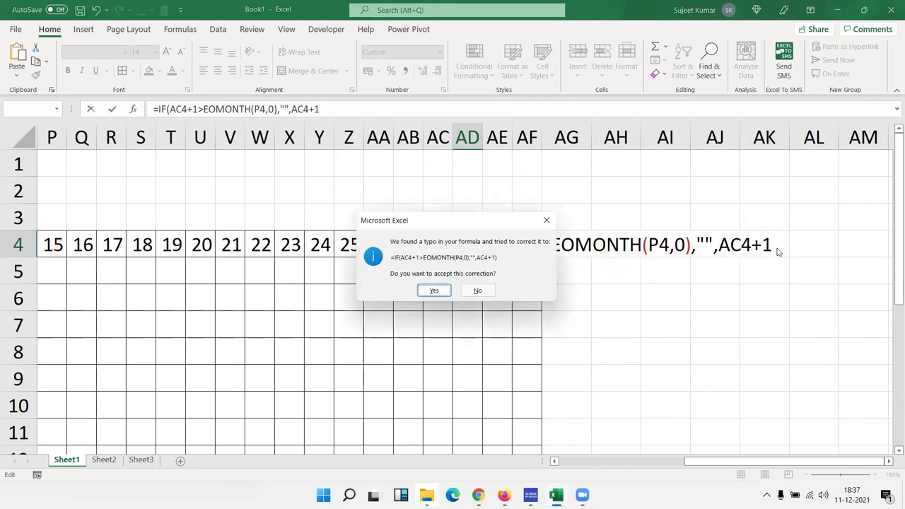
Accept the parenthesis correction and wrap AD4's IF formula in IFERROR(...,"")
key(Return)
click(487, 243)
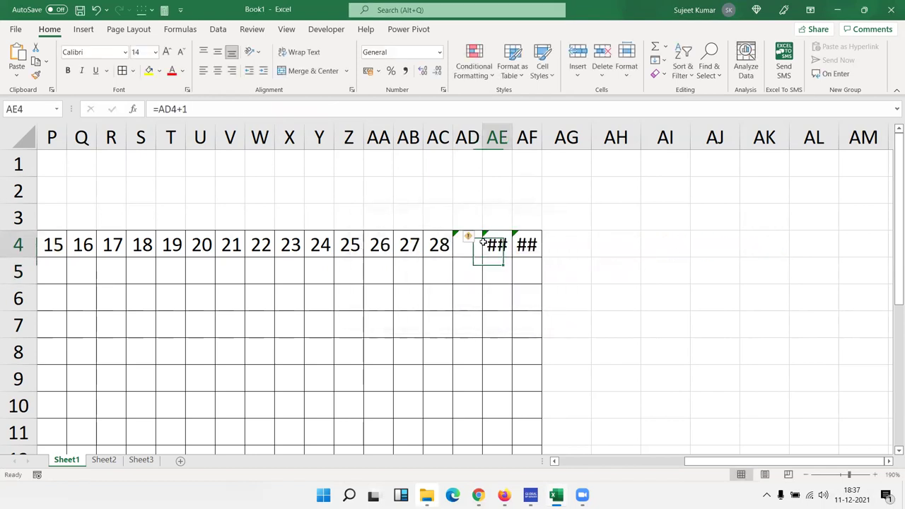
click(527, 246)
click(470, 248)
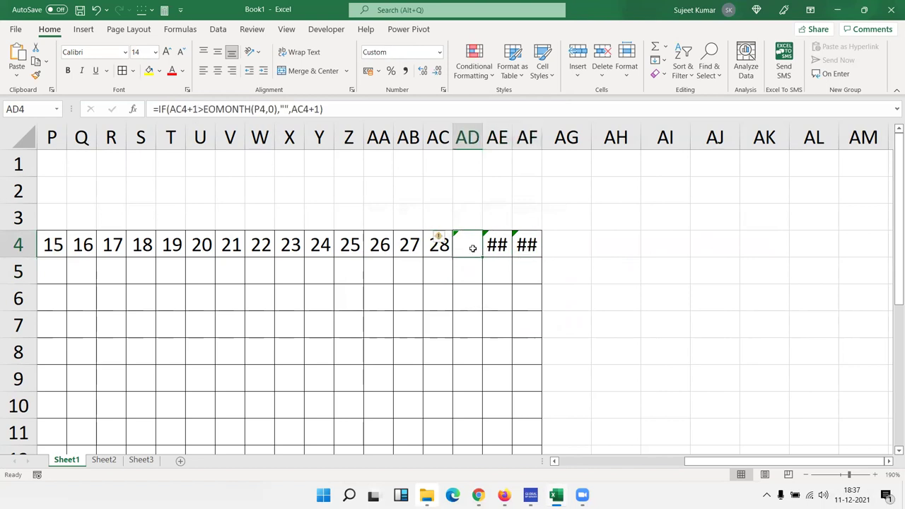
double_click(473, 248)
double_click(473, 248)
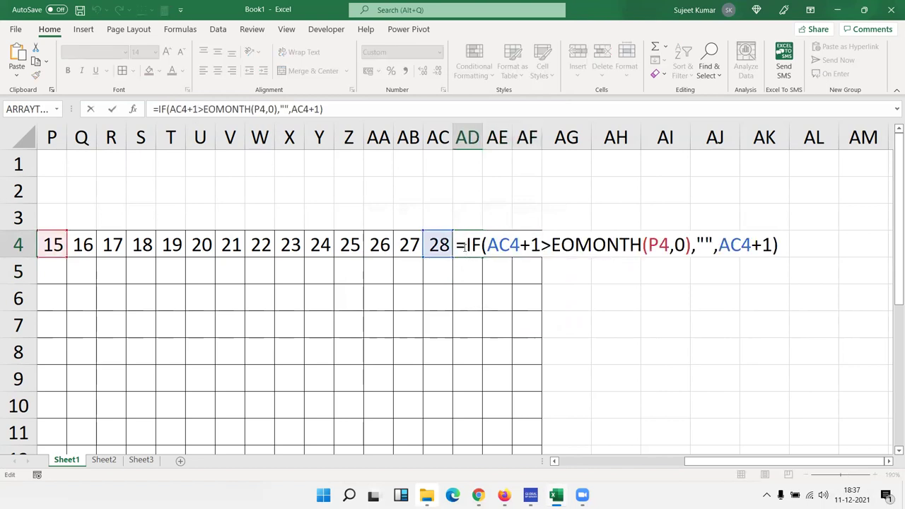
text(if)
key(Down)
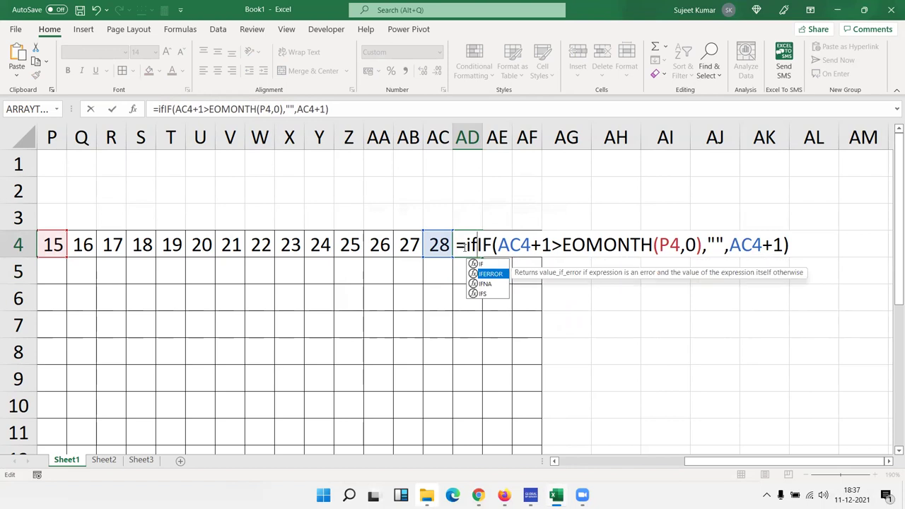
key(Tab)
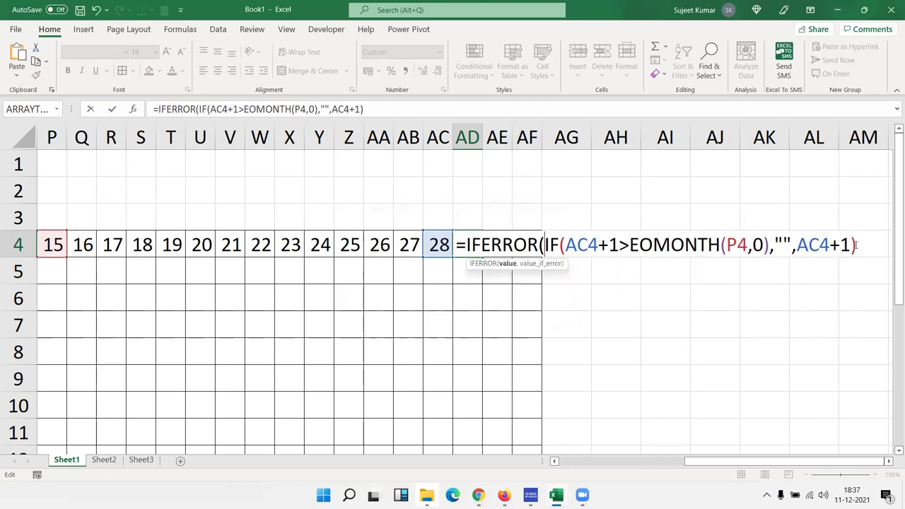
text(,""))
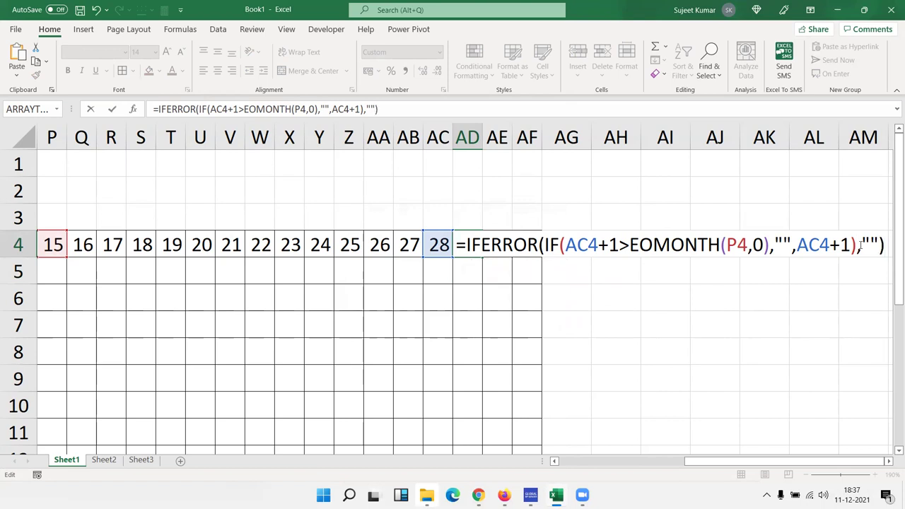
key(Return)
Re-edit AD4 to verify IFERROR wraps the whole IF expression, then recommit it
key(Up)
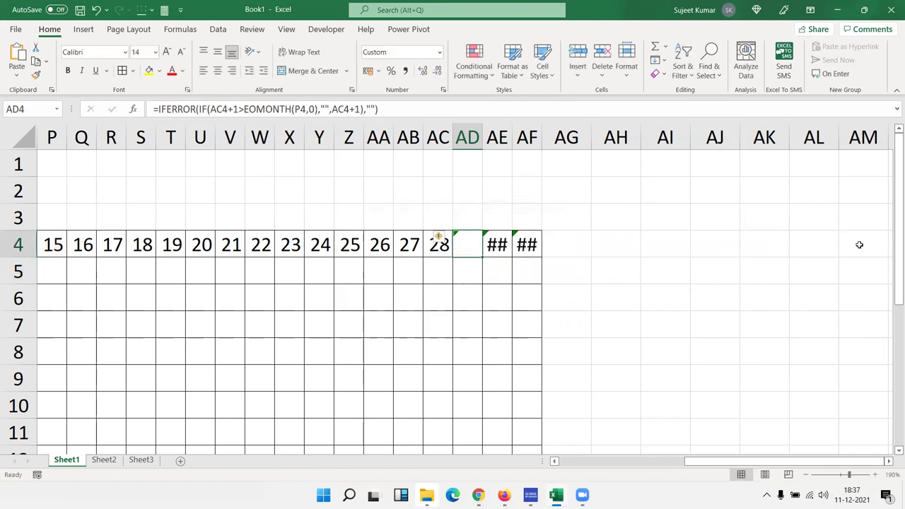
key(F2)
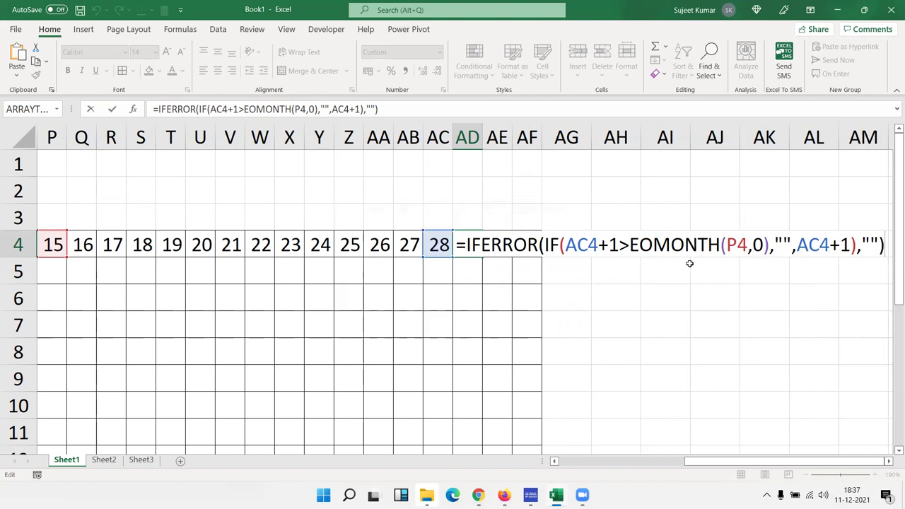
drag(549, 245, 857, 246)
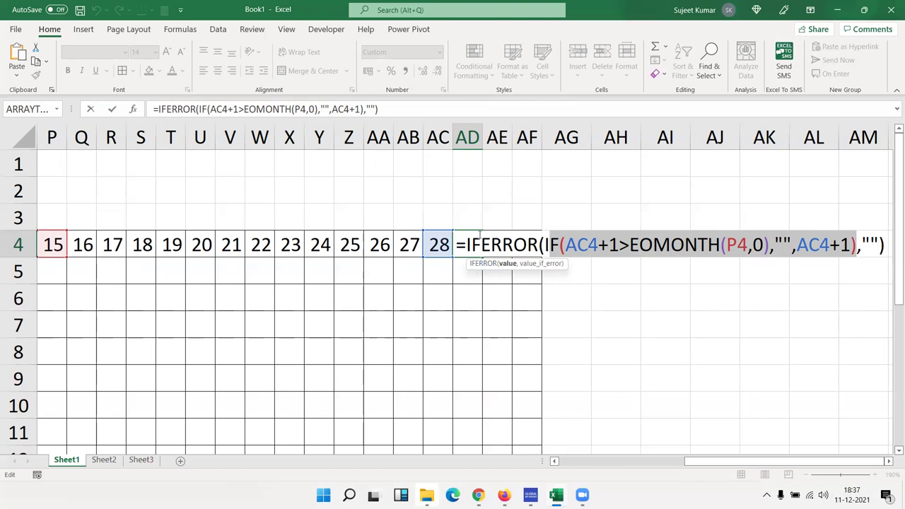
click(778, 240)
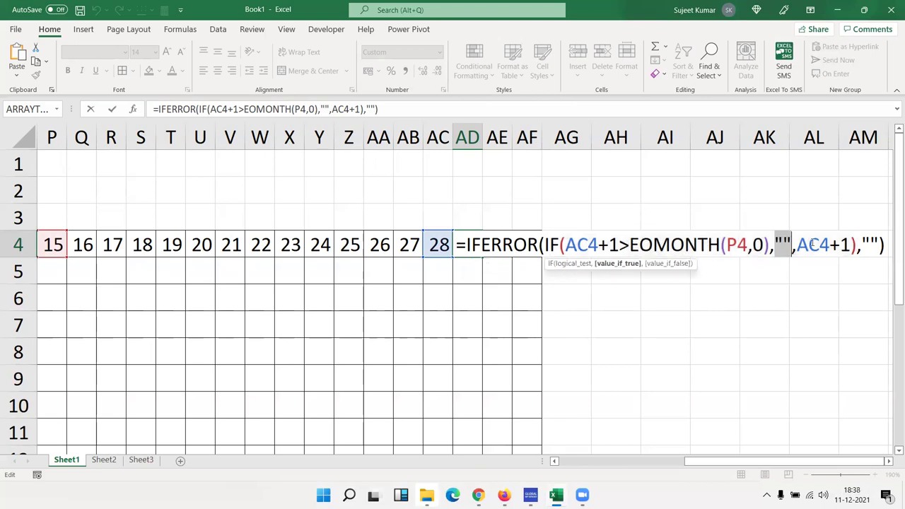
double_click(814, 244)
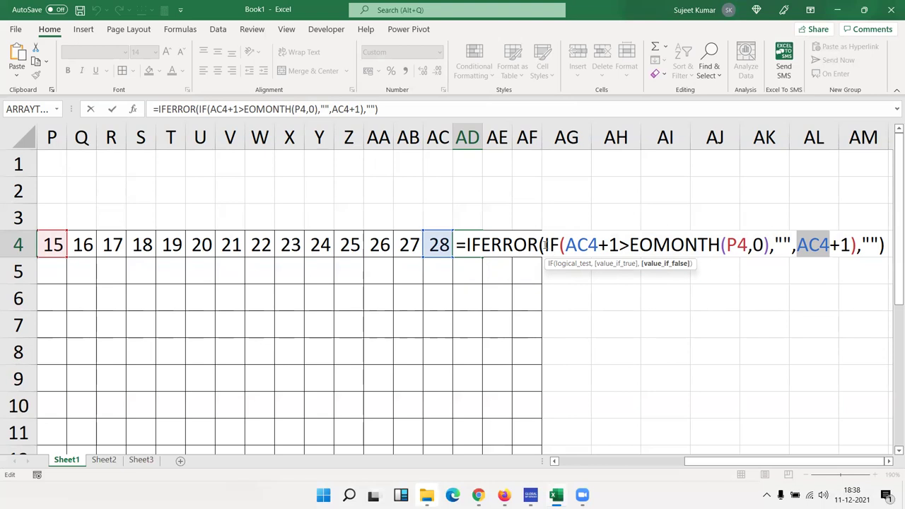
drag(545, 244, 856, 240)
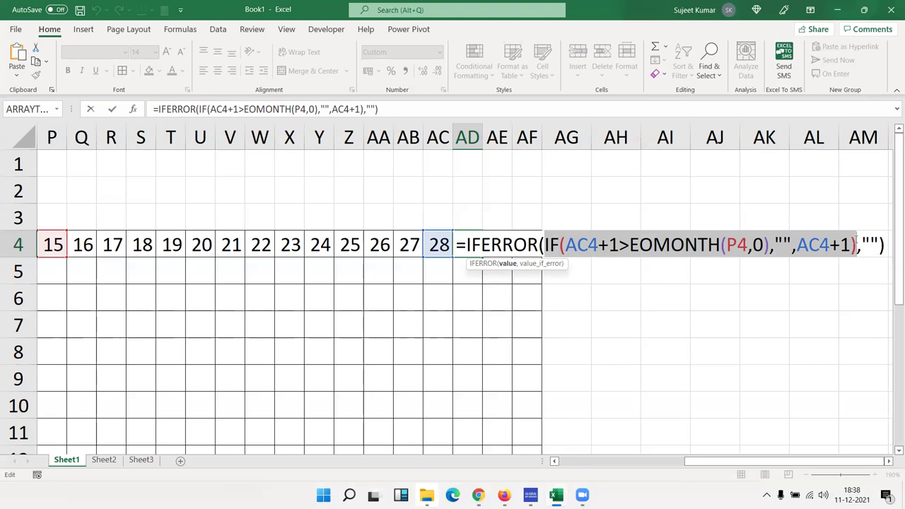
key(ctrl+Return)
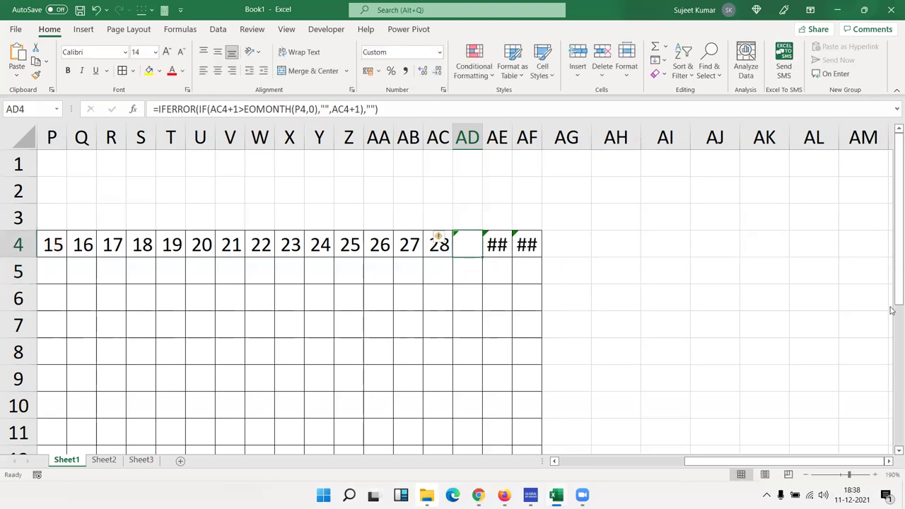
Fill AD4's formula through AF4 so Feb-2021 headers stop at 28
drag(482, 257, 545, 262)
drag(781, 461, 560, 449)
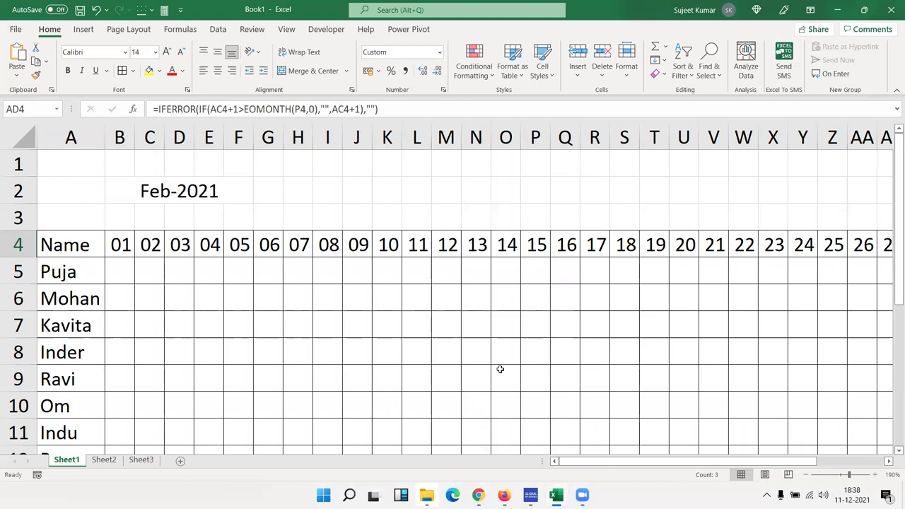
scroll(500, 369, down, 1)
scroll(500, 369, down, 1)
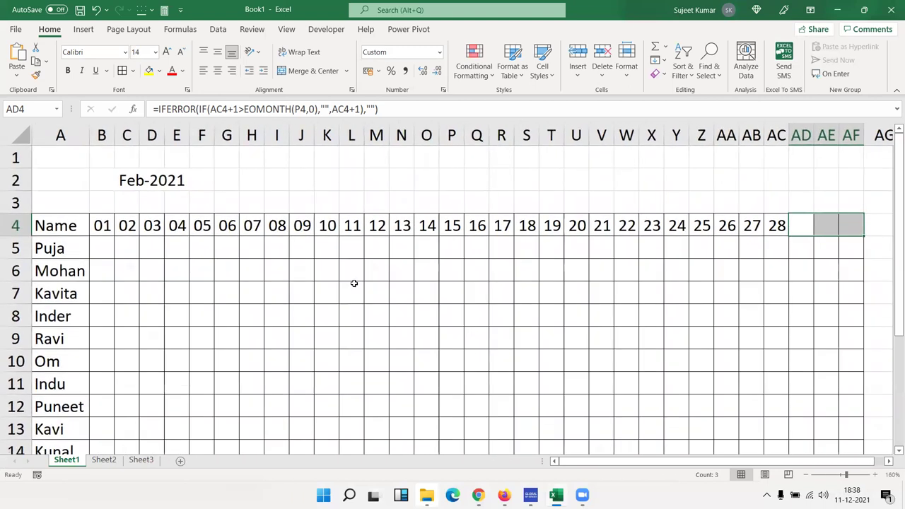
click(99, 224)
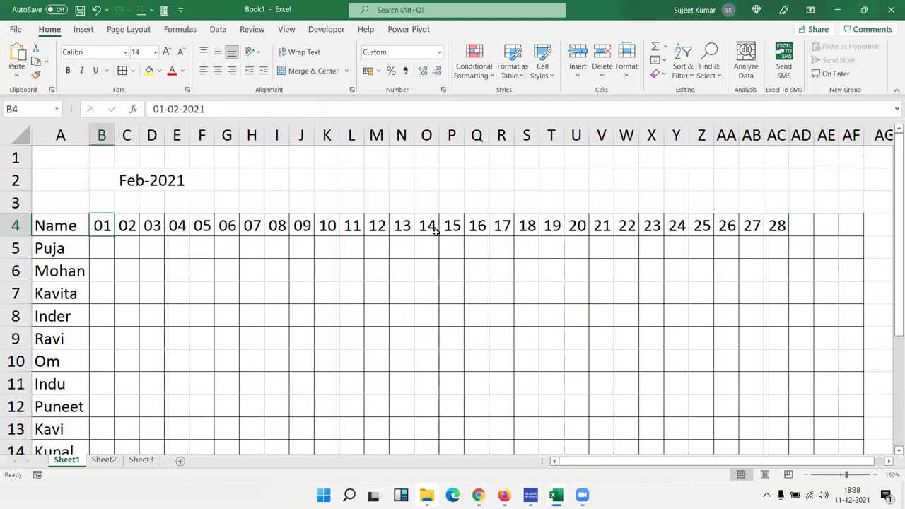
Enter 1/12, 1/11 and 1/2 in B4 to check row 4 for December, November and February
text(1/12)
key(Return)
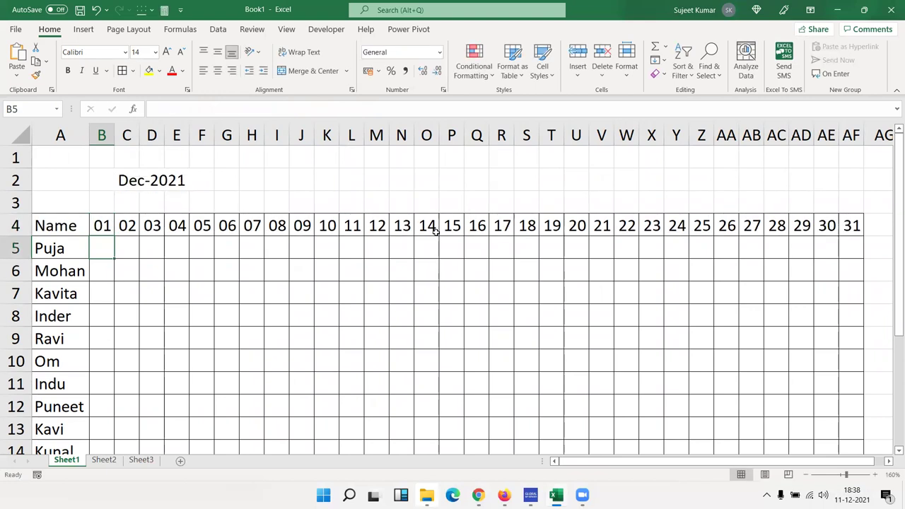
key(Up)
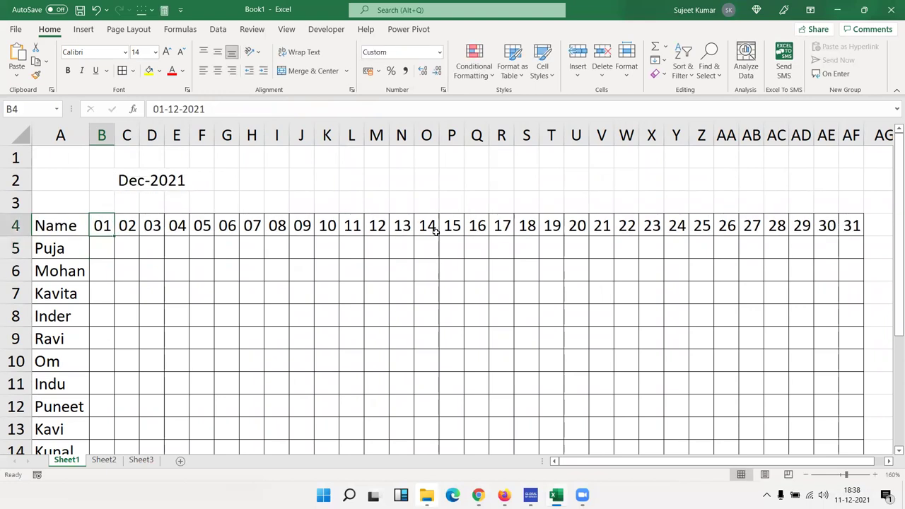
text(1/11)
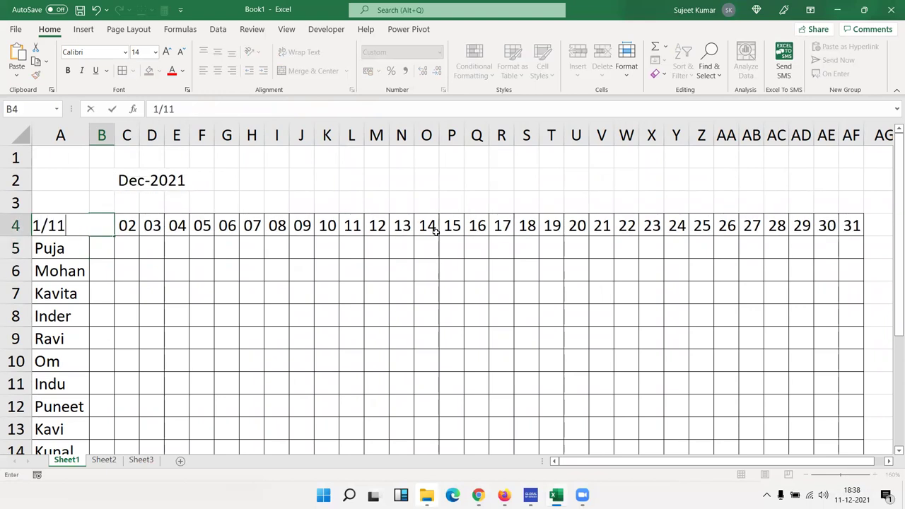
key(Return)
key(Up)
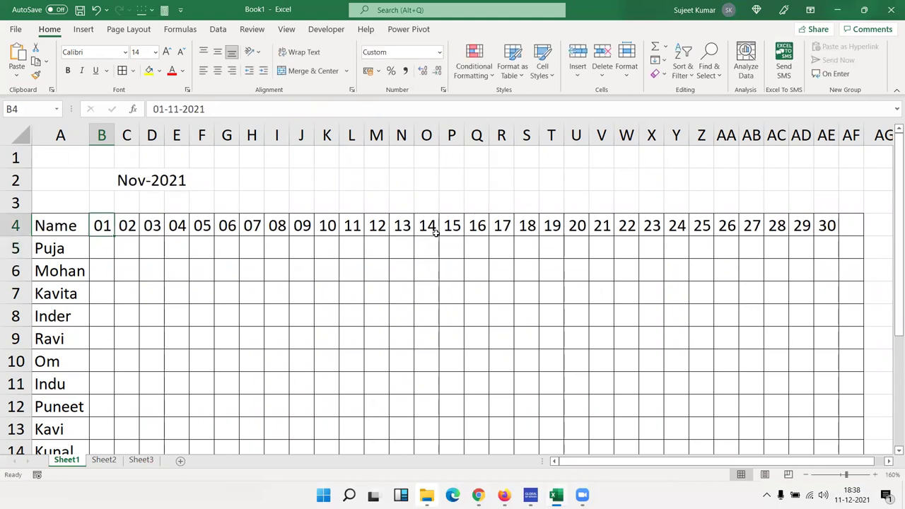
text(1/)
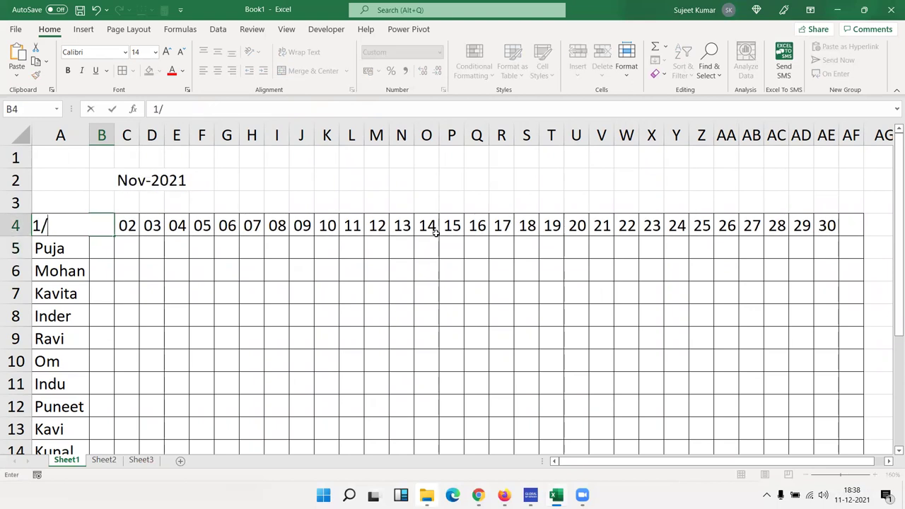
text(2)
key(Return)
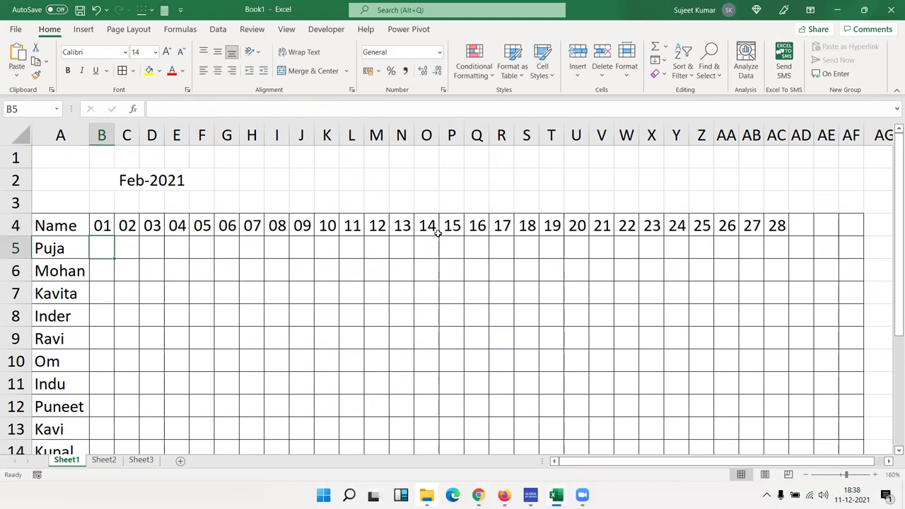
key(Up)
Reset B4 to 1/1 for Jan-2021, highlight the day-30 and day-31 columns, then bring up YouTube Studio comments
text(1/)
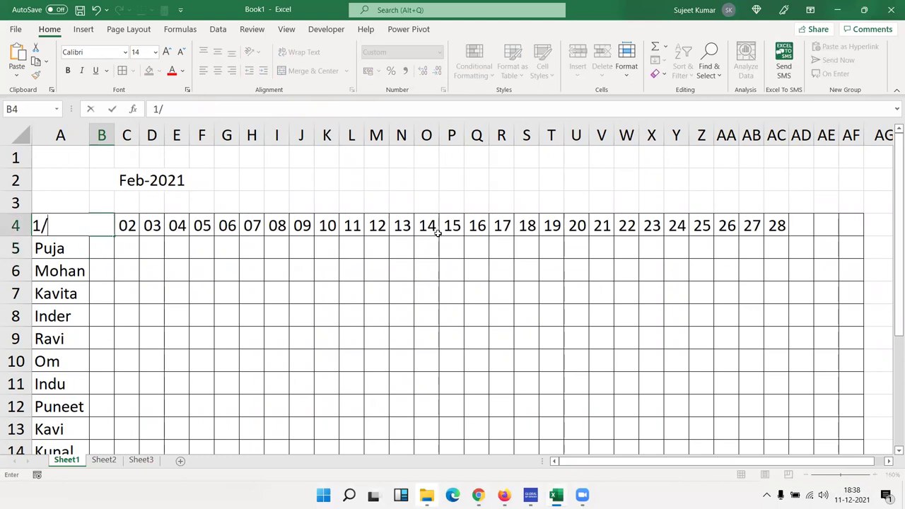
text(1)
key(Return)
key(Up)
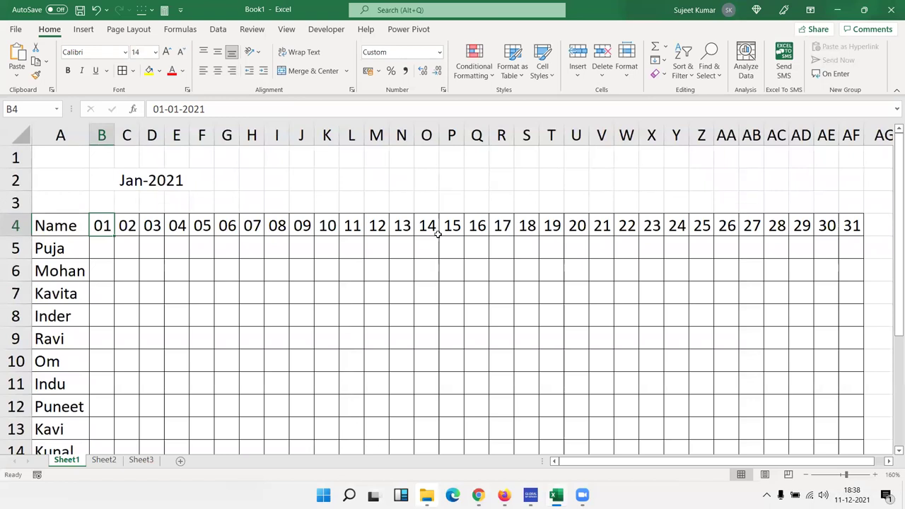
drag(824, 246, 848, 447)
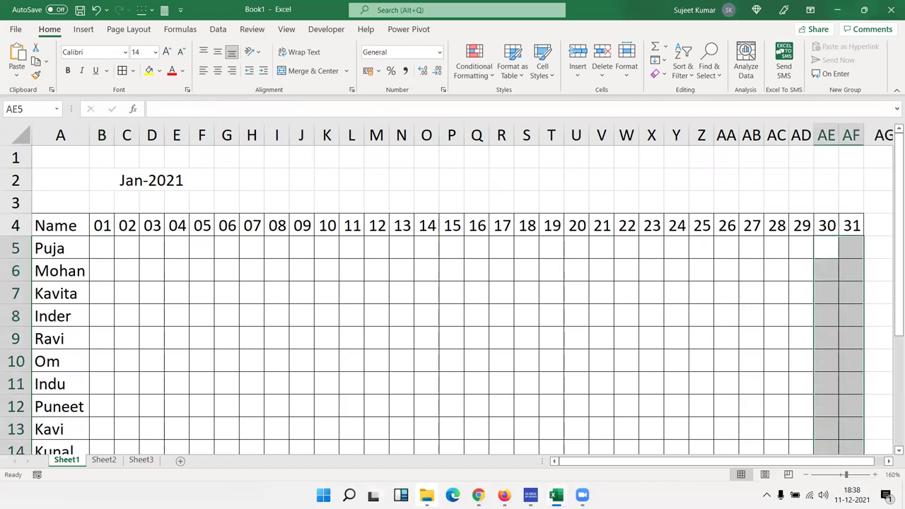
click(478, 495)
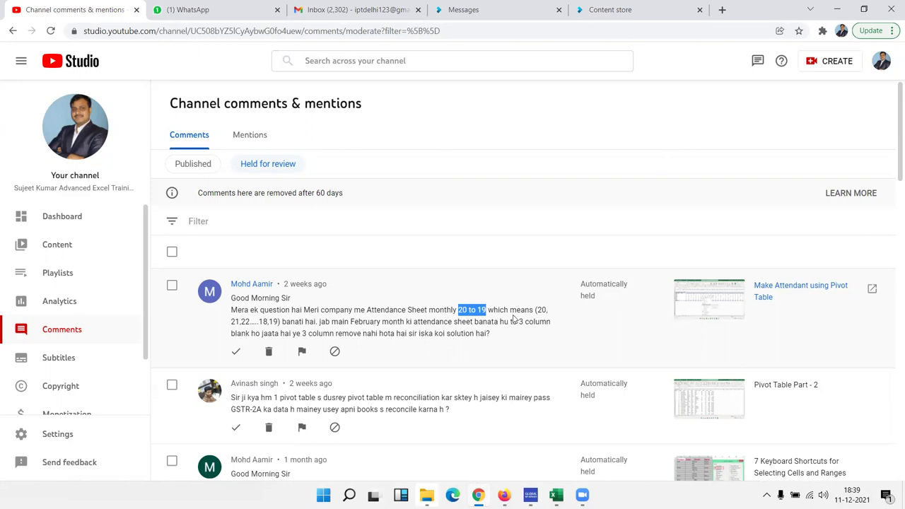
After reading the viewer's 20-to-19 cycle comment, return to the Excel attendance sheet with Alt+Tab
key(alt+Tab)
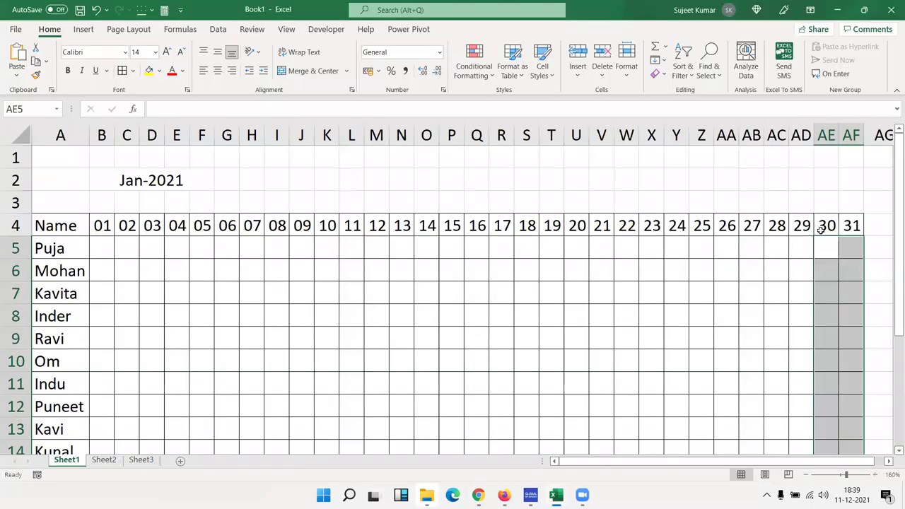
Inspect the AE4 and AD4 header formulas and set B4's start date to 19/1 for January 2021
click(821, 228)
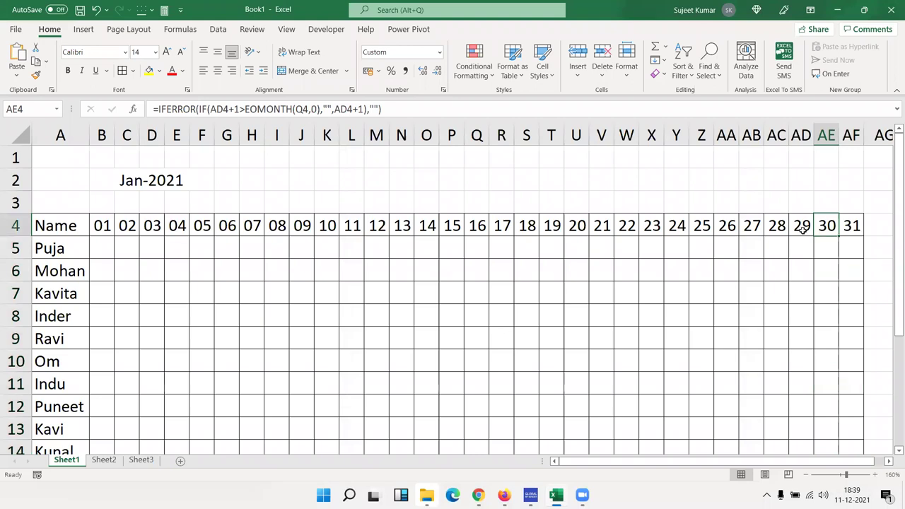
click(803, 229)
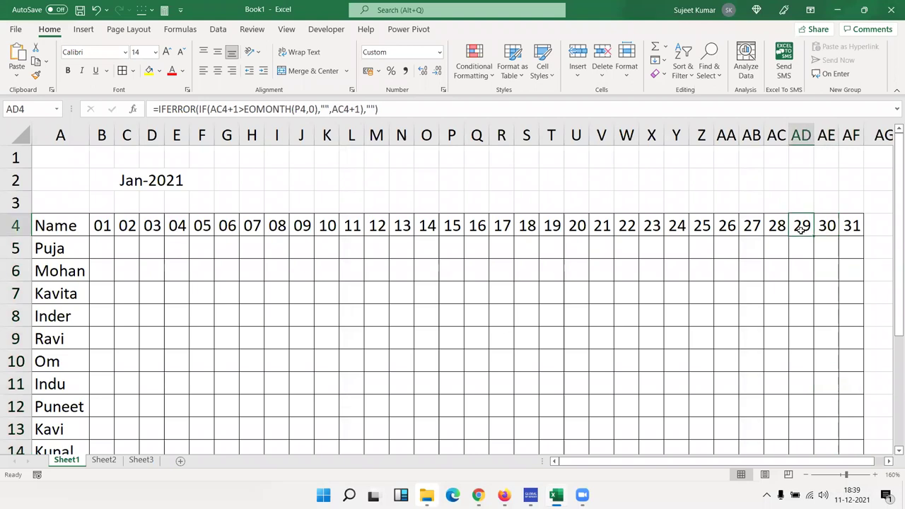
click(104, 226)
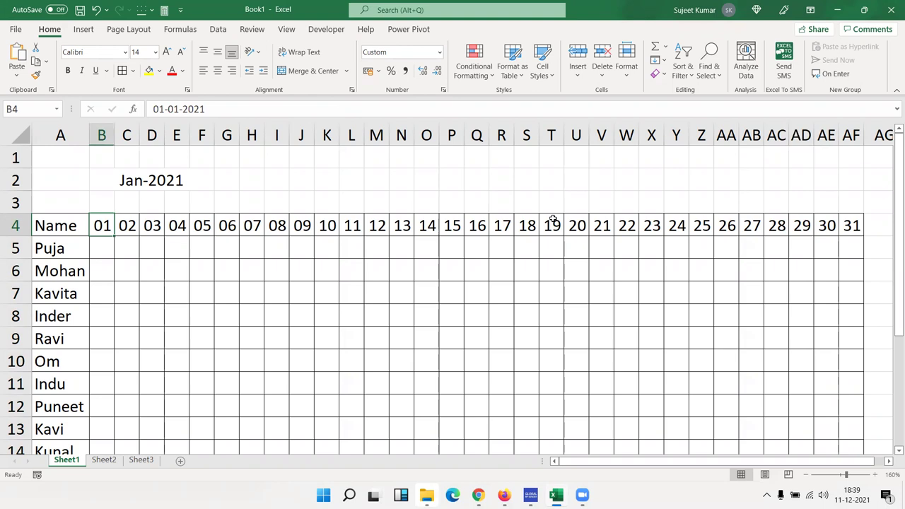
text(1/19)
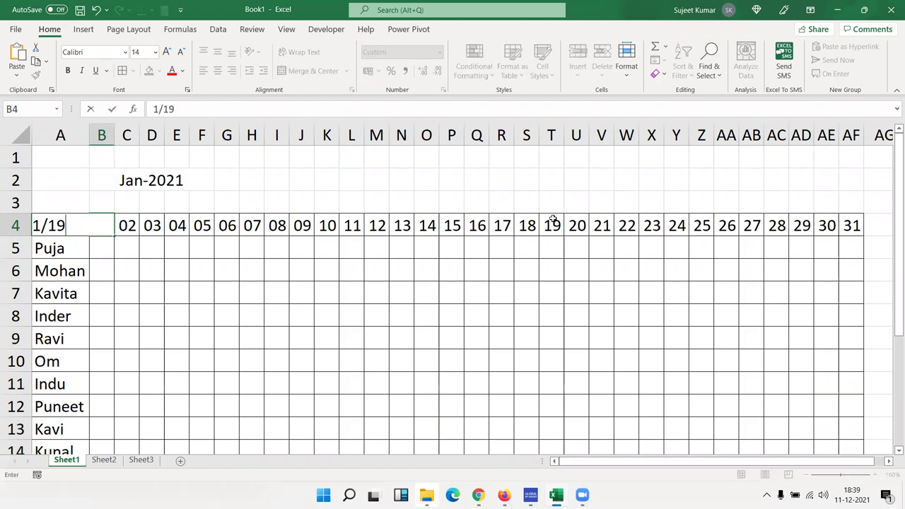
key(Return)
key(Up)
text(19)
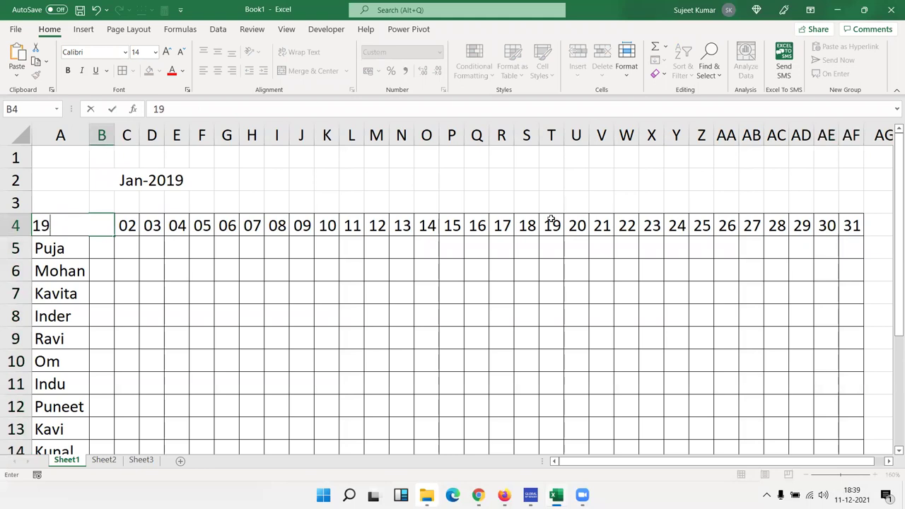
text(/1)
key(Return)
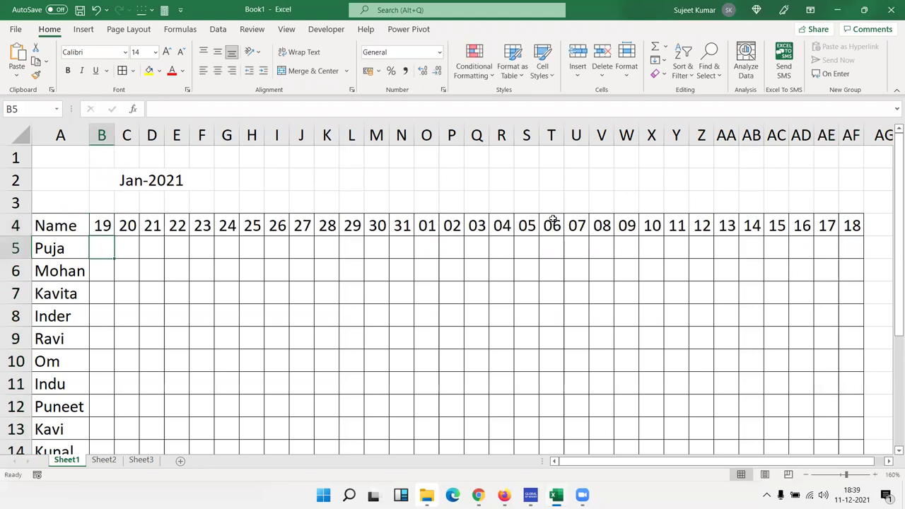
key(Up)
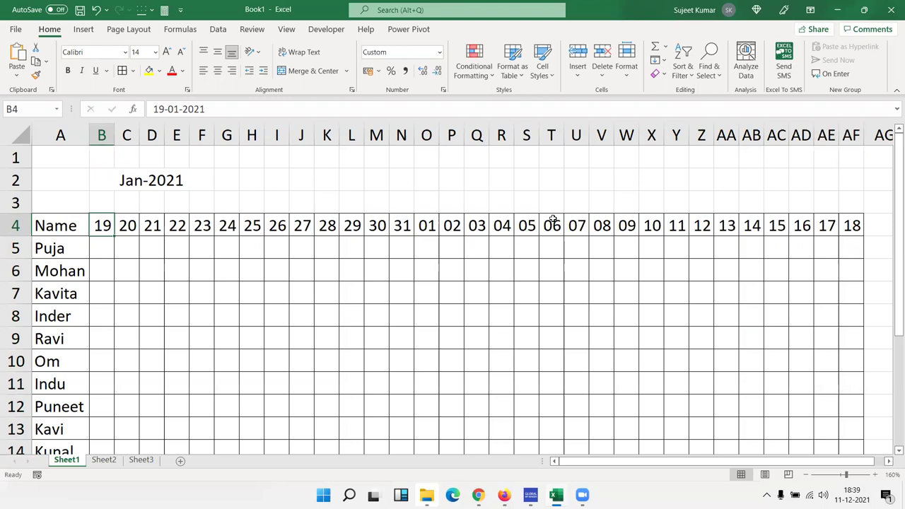
Enter 19/2 in B4 for February 2021 and clear the extra headers in AD4:AF4
text(19/)
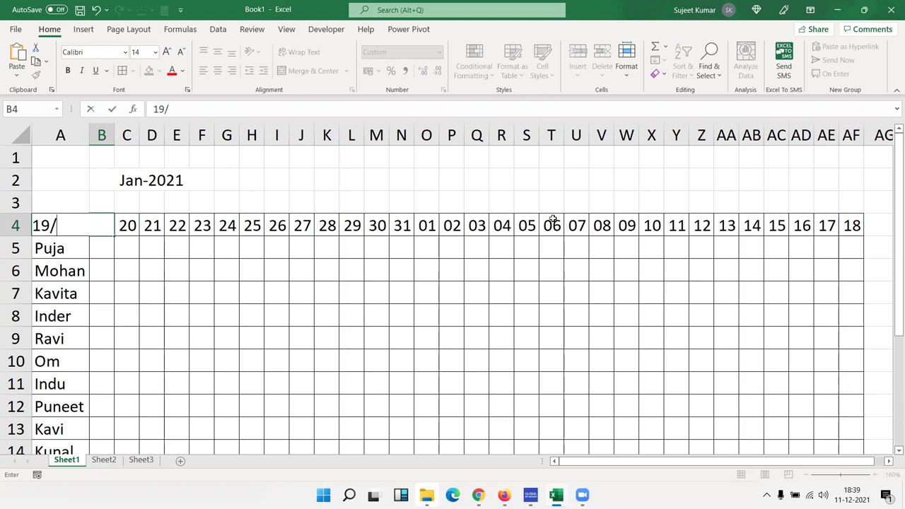
text(2)
key(ctrl+Return)
key(Right)
key(Right)
key(Right)
key(Right)
key(Right)
key(Right)
key(Right)
key(Right)
key(Right)
key(Right)
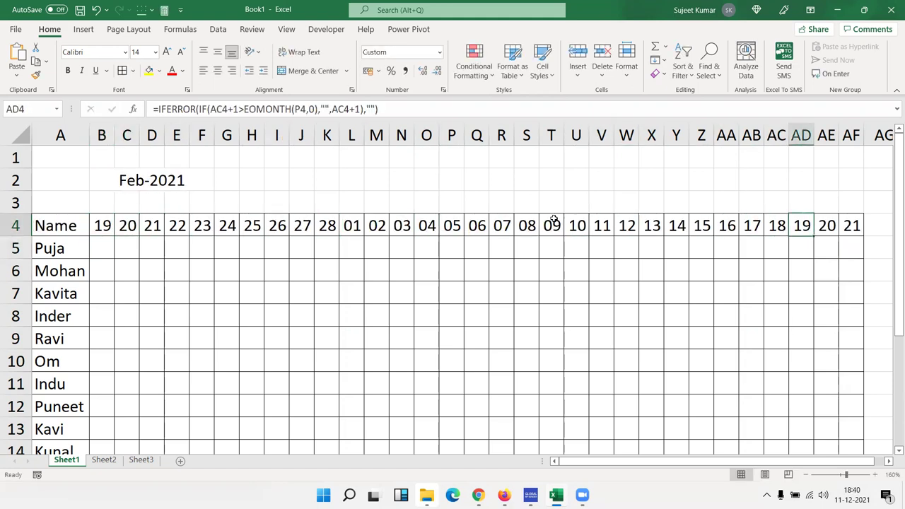
key(Left)
key(Right)
key(shift+Right)
key(shift+Right)
key(Delete)
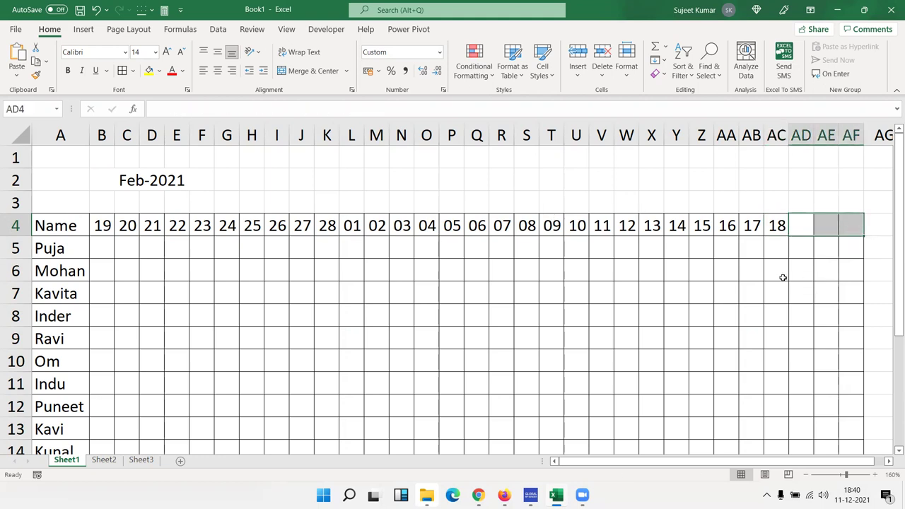
Select AD4 and start an IF formula in it
drag(887, 461, 889, 463)
click(570, 226)
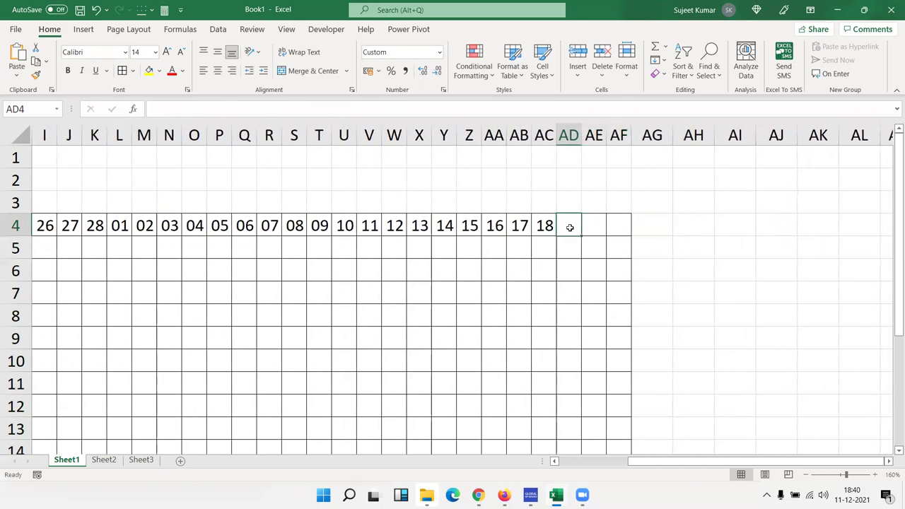
scroll(695, 261, up, 5)
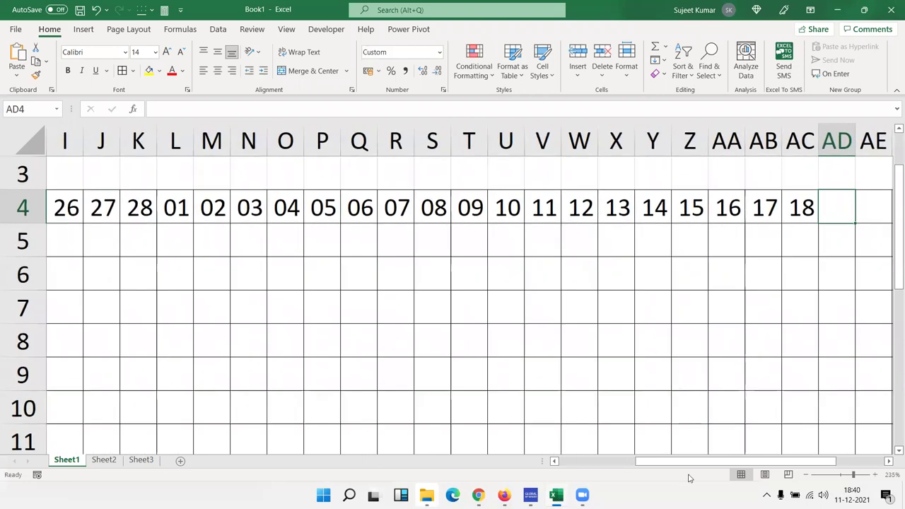
drag(767, 461, 785, 465)
double_click(654, 205)
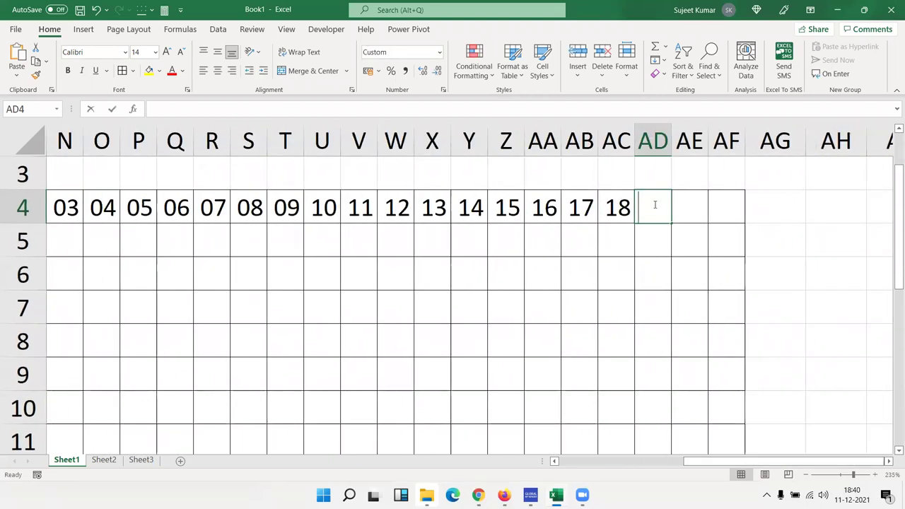
text(=)
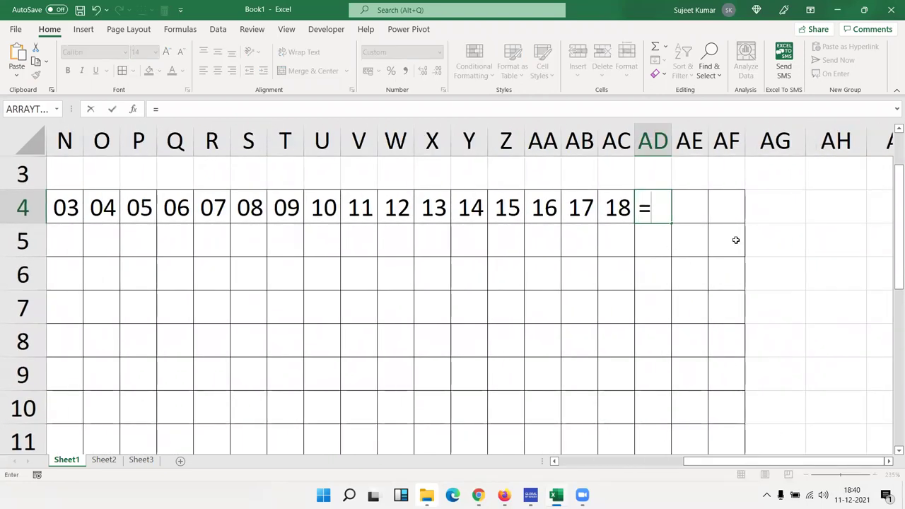
text(if)
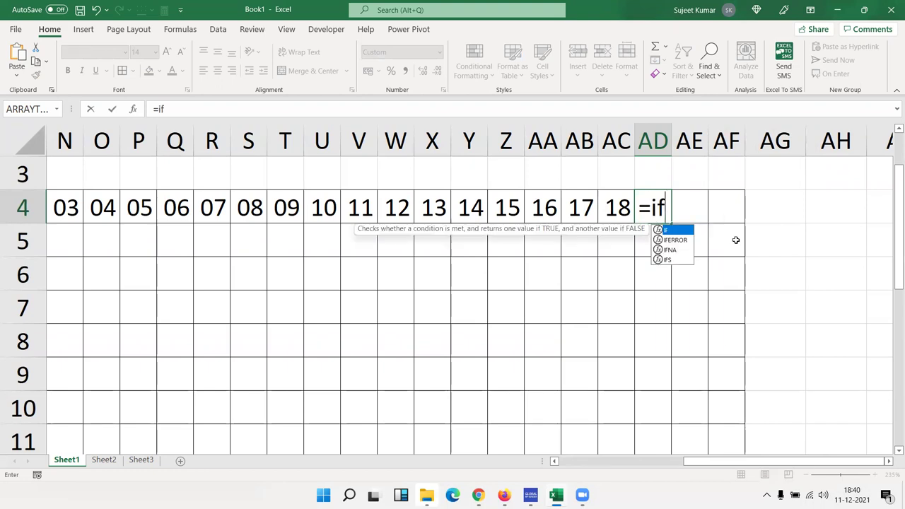
key(Tab)
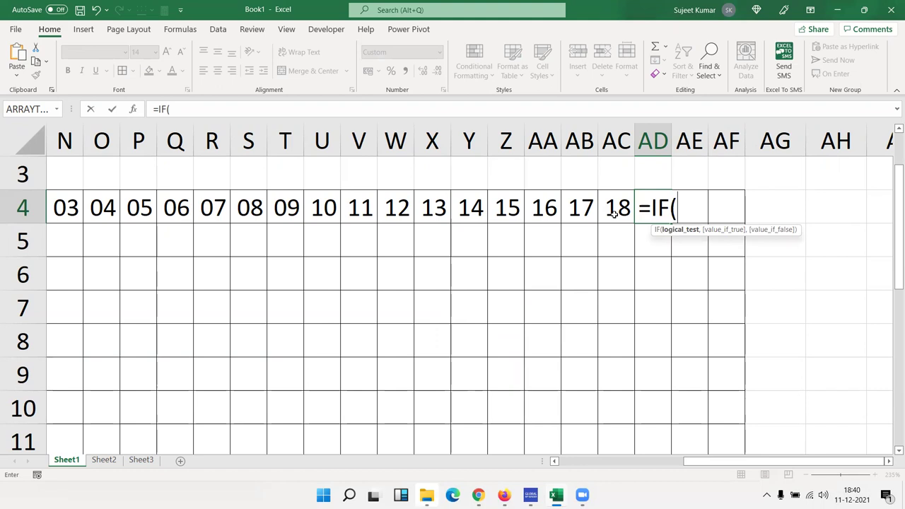
Build the IF as DAY(AC4+1)>18 giving "", otherwise AC4+1
text(da)
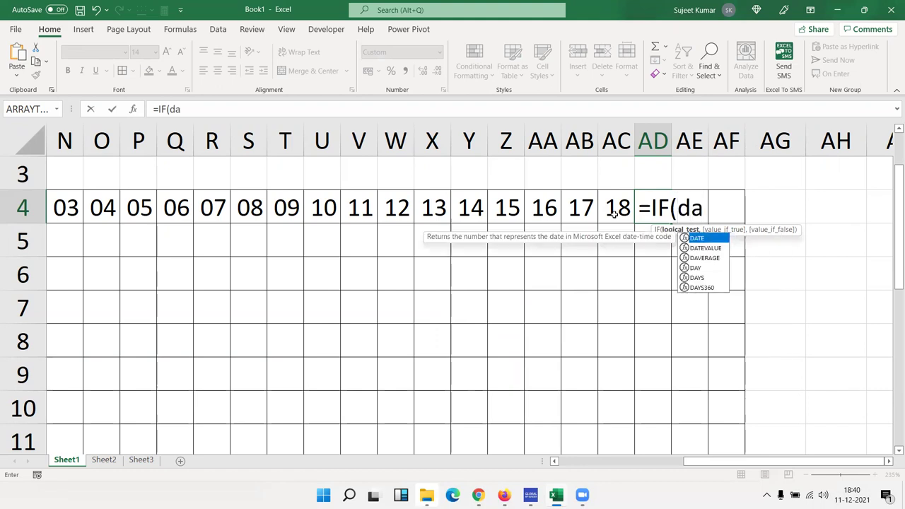
text(y)
key(Tab)
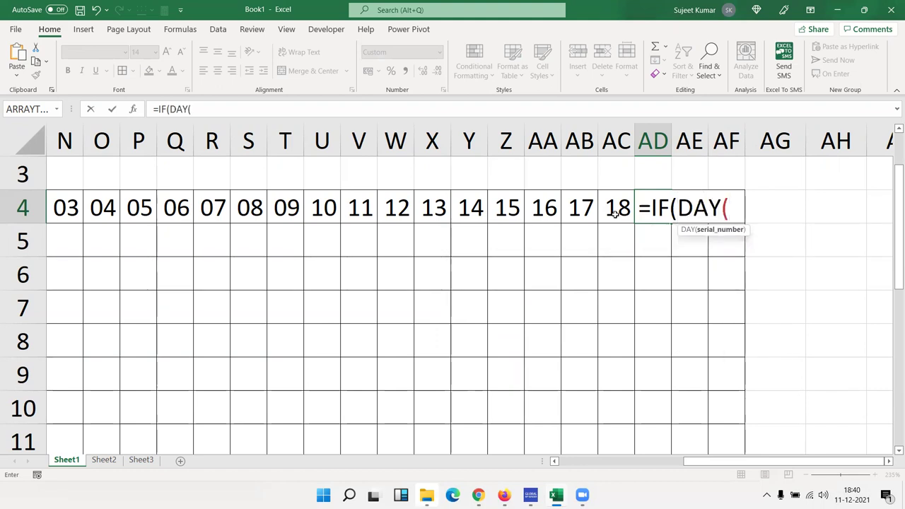
click(614, 213)
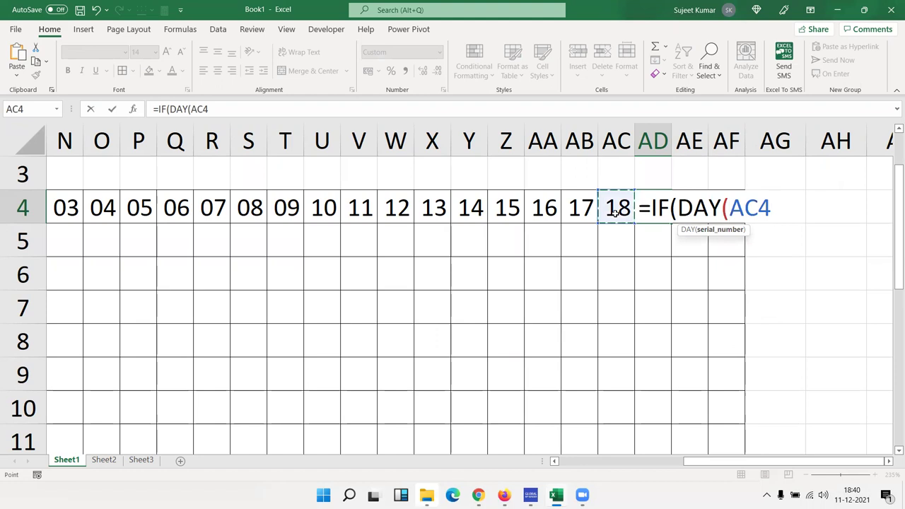
text())
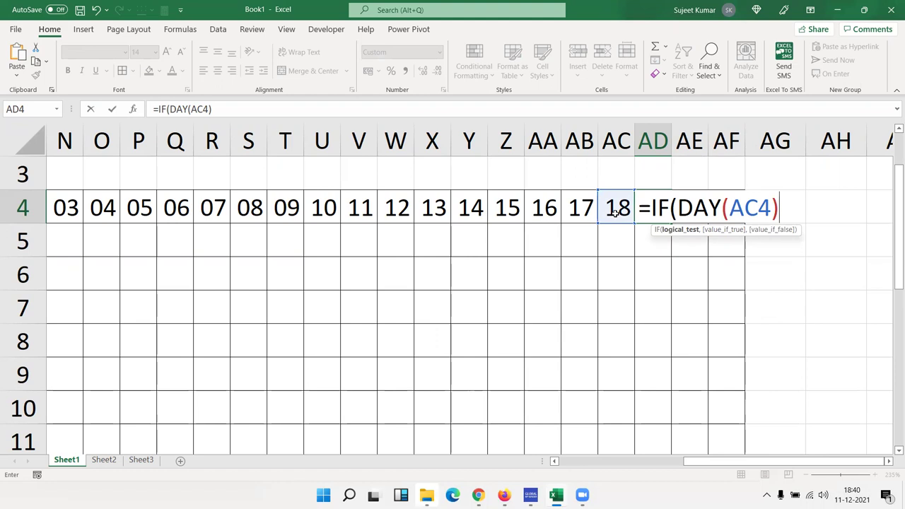
click(772, 207)
text(+1)
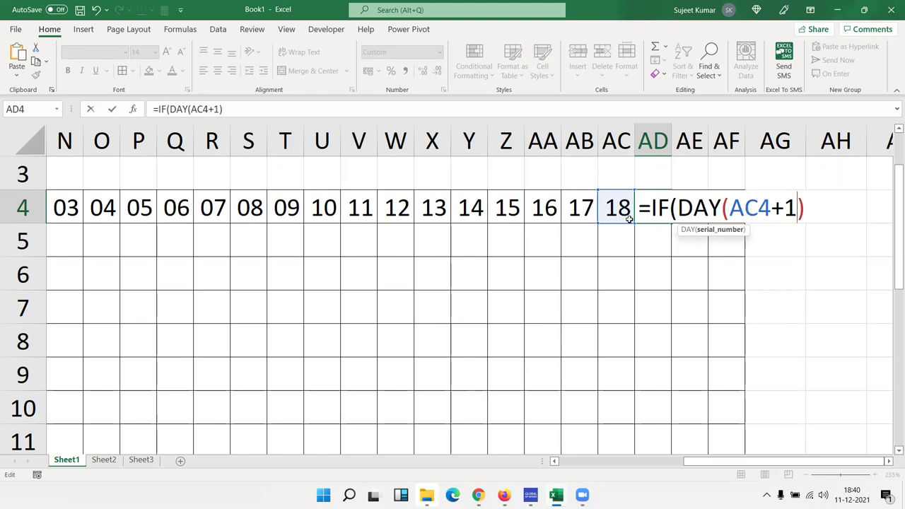
click(806, 205)
text(>18,"")
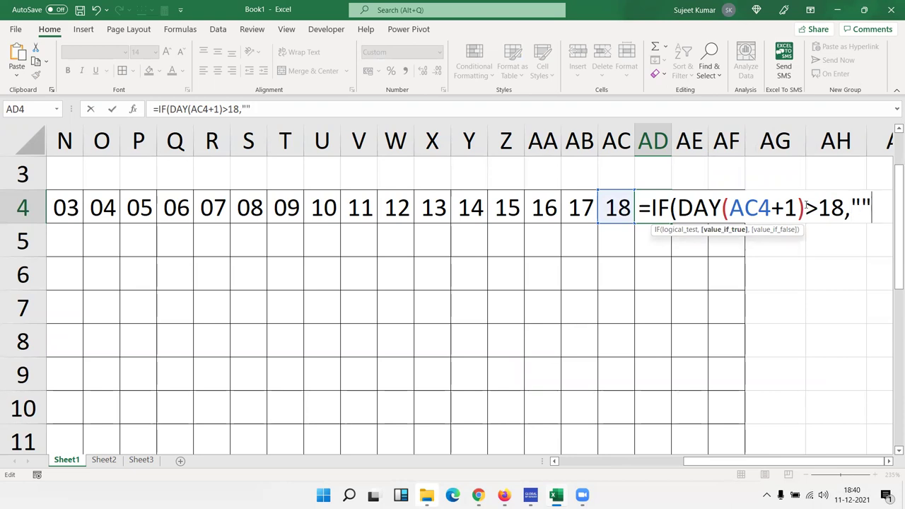
text(,)
click(615, 206)
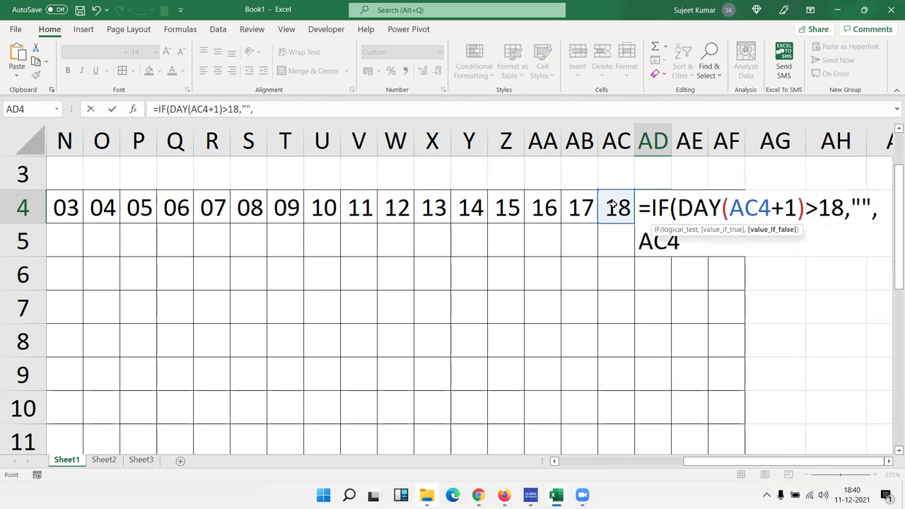
text(+1)
Accept Excel's parenthesis correction and wrap AD4's formula in IFERROR
key(Return)
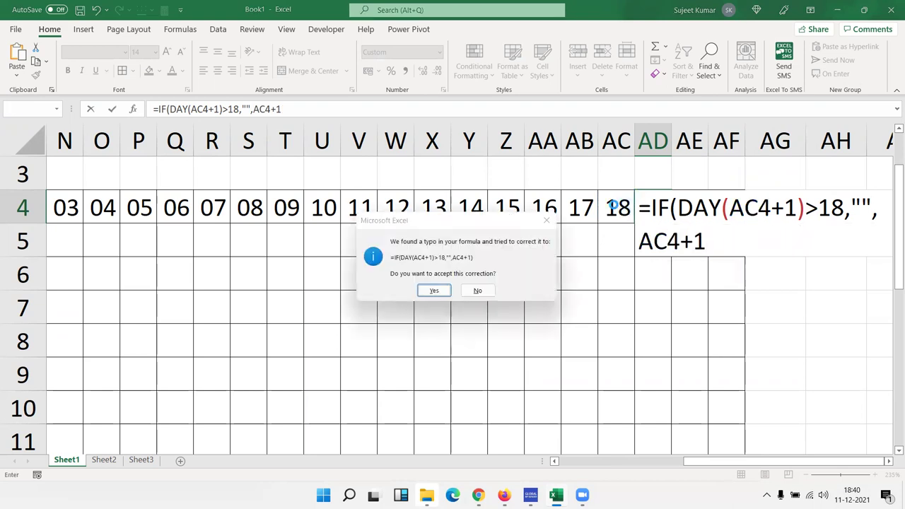
key(Return)
click(651, 208)
double_click(650, 209)
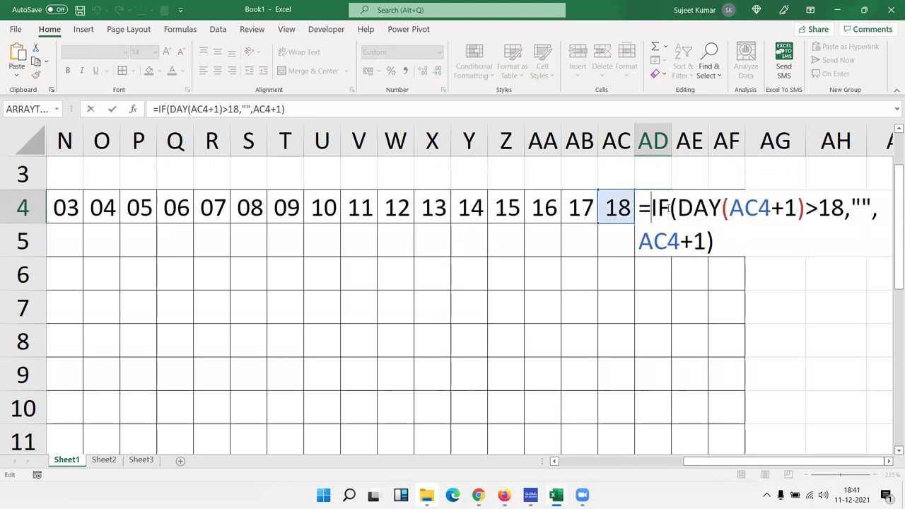
text(if)
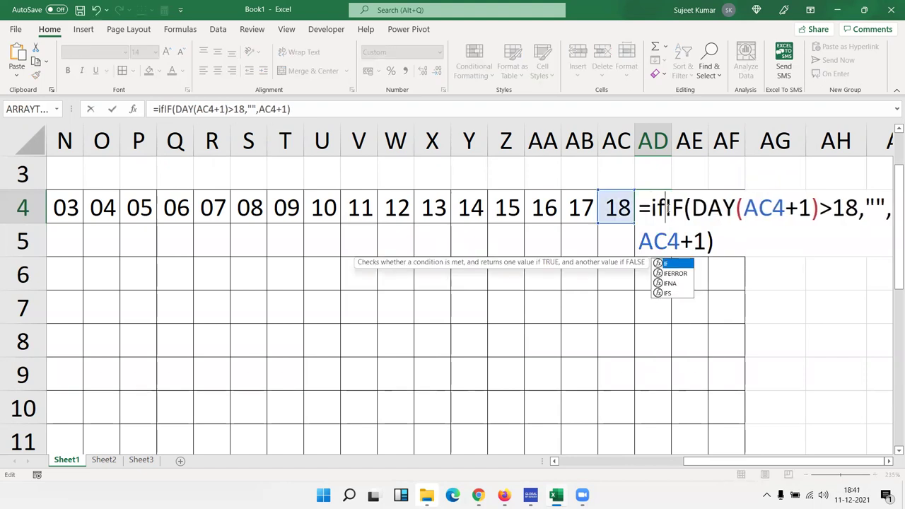
key(Down)
key(Tab)
Complete AD4 as =IFERROR(IF(DAY(AC4+1)>18,"",AC4+1),"") and fill it across to AF4
click(831, 244)
text(,""))
key(Return)
key(Up)
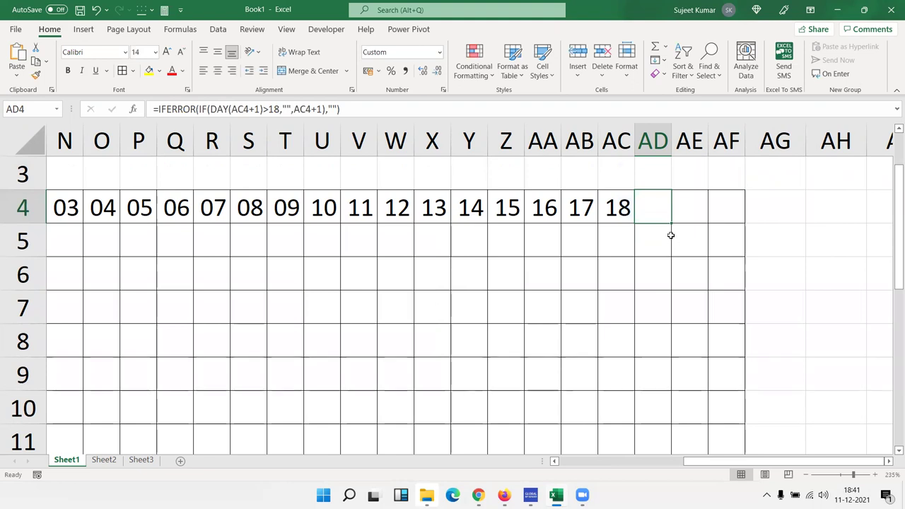
drag(672, 222, 734, 218)
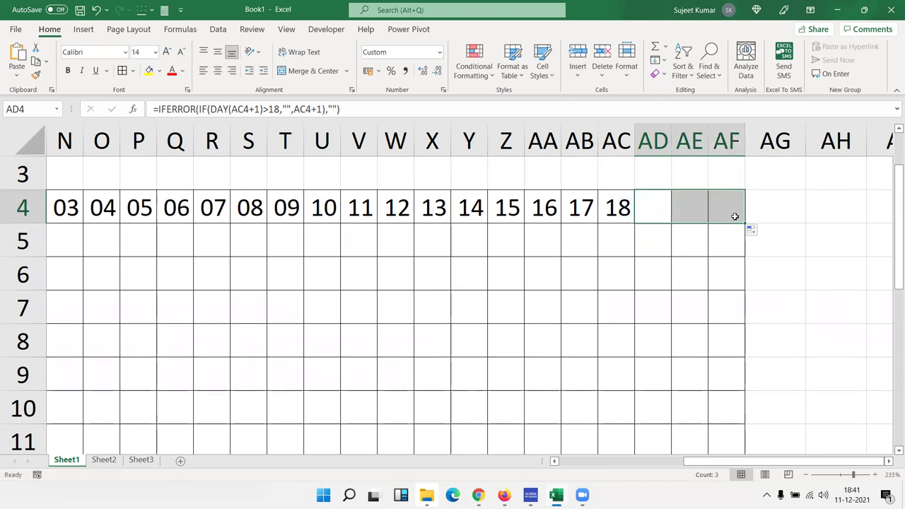
Set the start date in B4 to 19/1 so the sheet shows Jan-2021
key(Home)
scroll(729, 216, down, 1)
scroll(723, 217, down, 3)
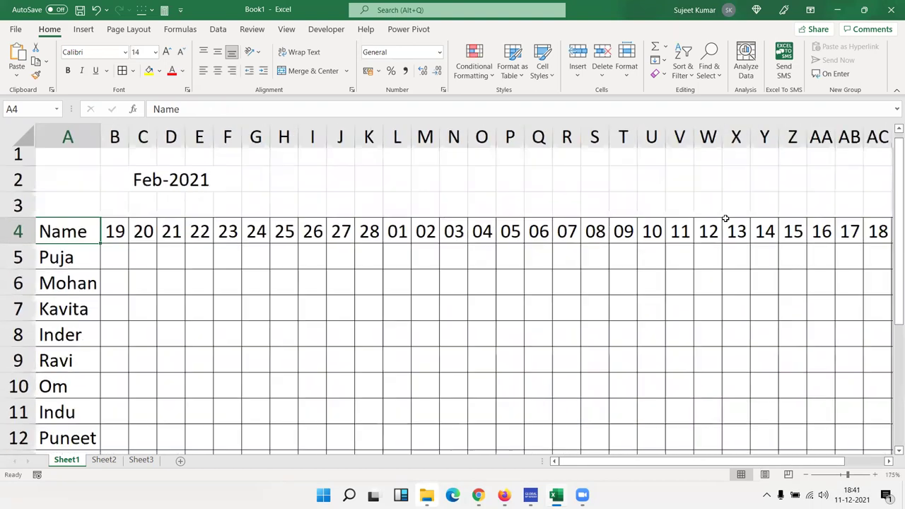
click(114, 234)
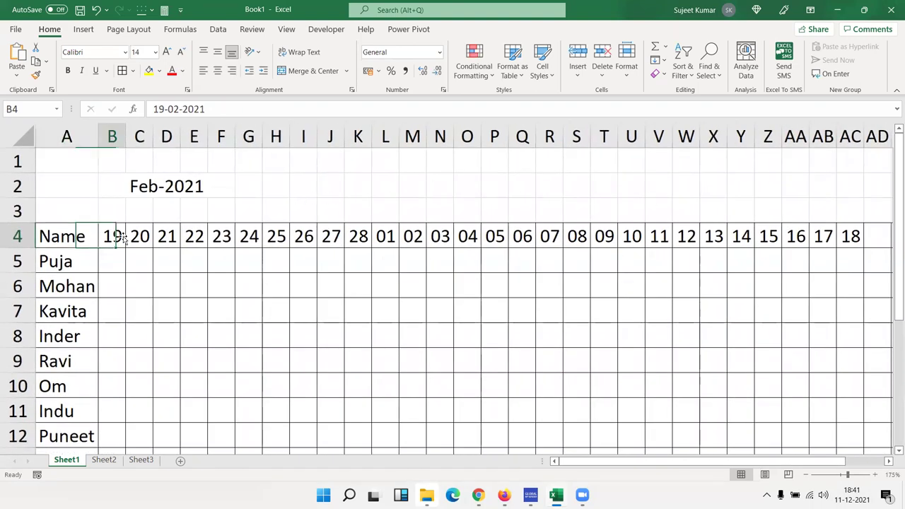
text(1/1)
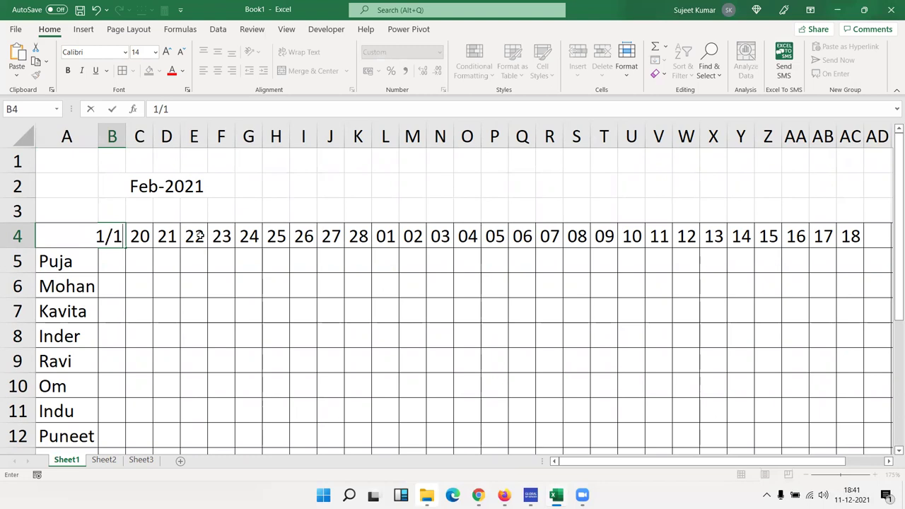
key(Escape)
text(19/1)
key(Return)
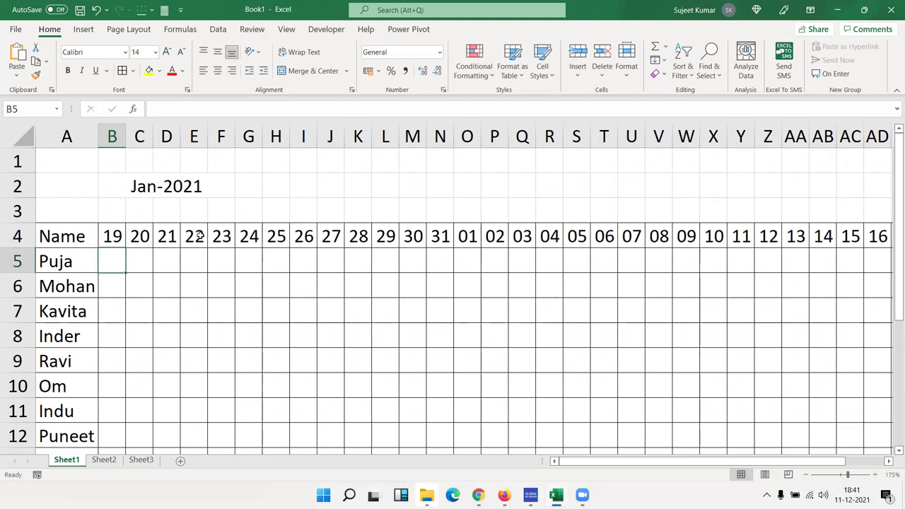
Check that row-4 headers run 19–31 then 01–18 up to AF4, and reselect B4
key(Up)
key(Right)
key(Right)
key(Right)
key(Right)
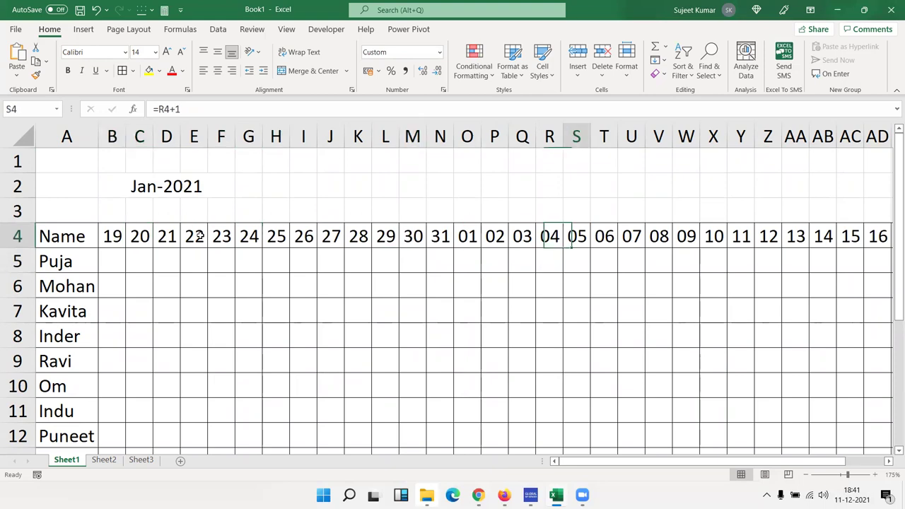
key(Right)
key(Right)
key(Right)
key(Right)
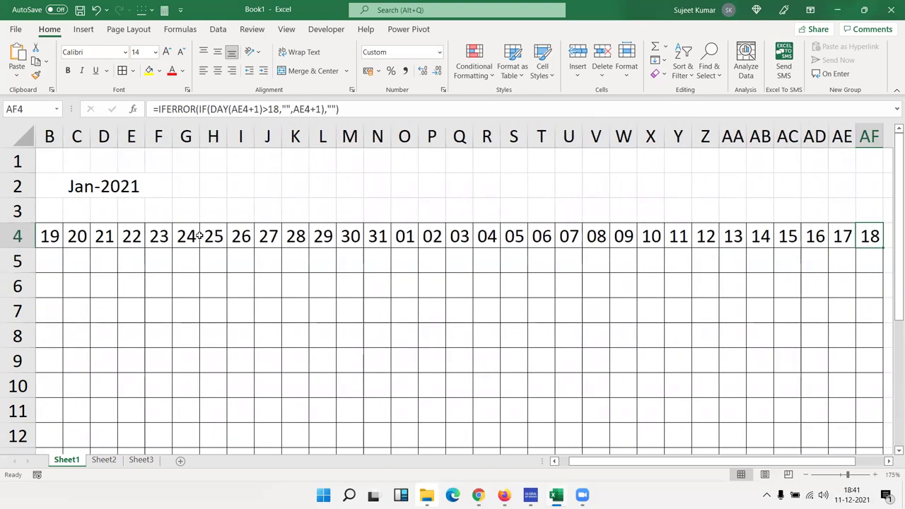
ctrl+scroll(200, 235, down, 2)
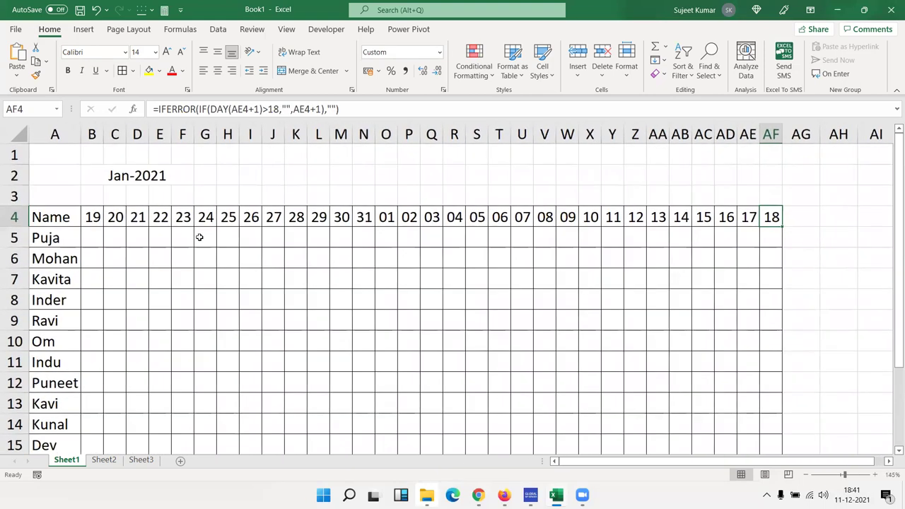
click(92, 215)
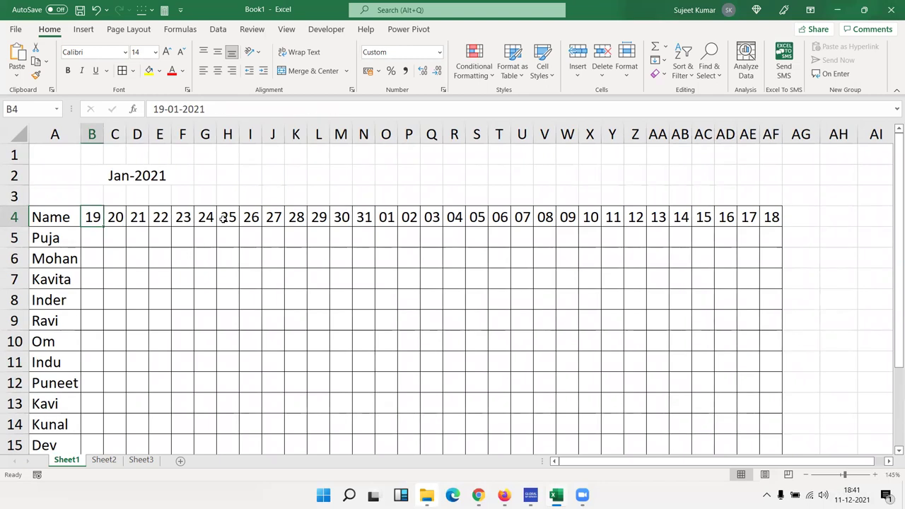
Change B4 to 1/11, then 19/11, and check that the last header column AF is blank
text(1/11)
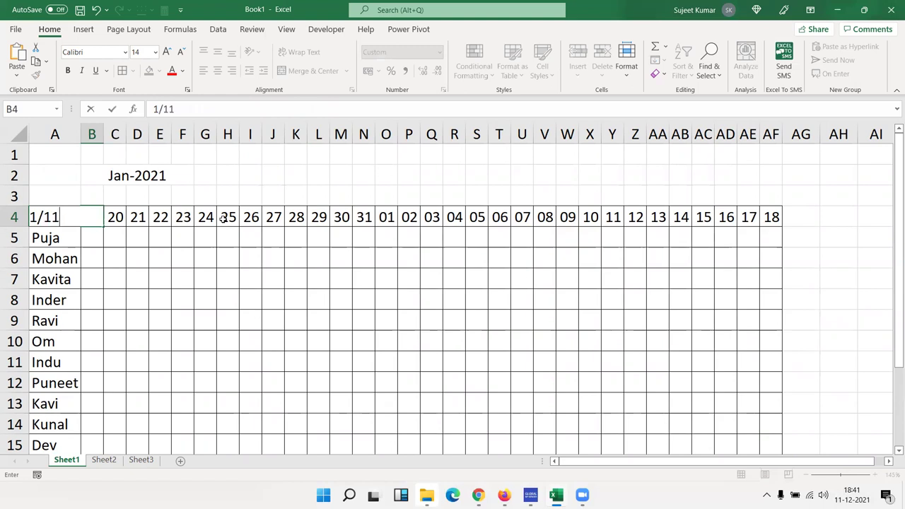
key(Return)
key(Up)
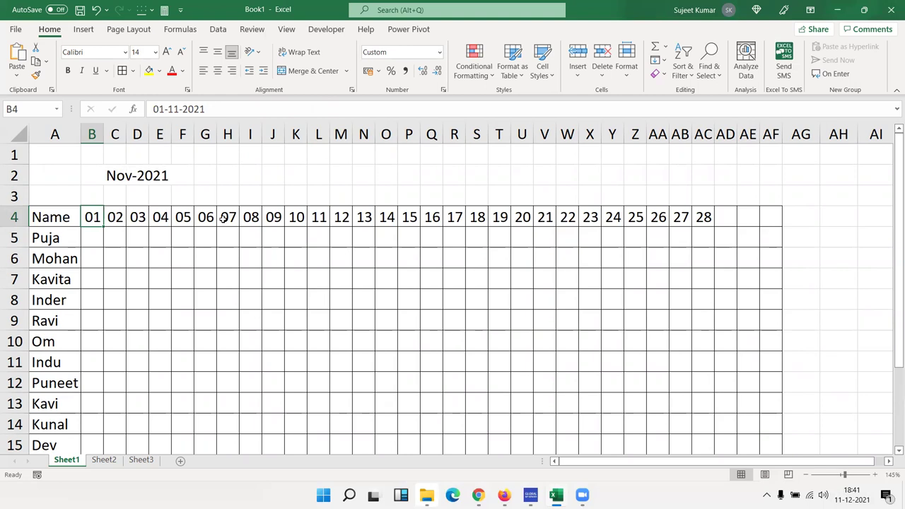
text(19/11)
key(Return)
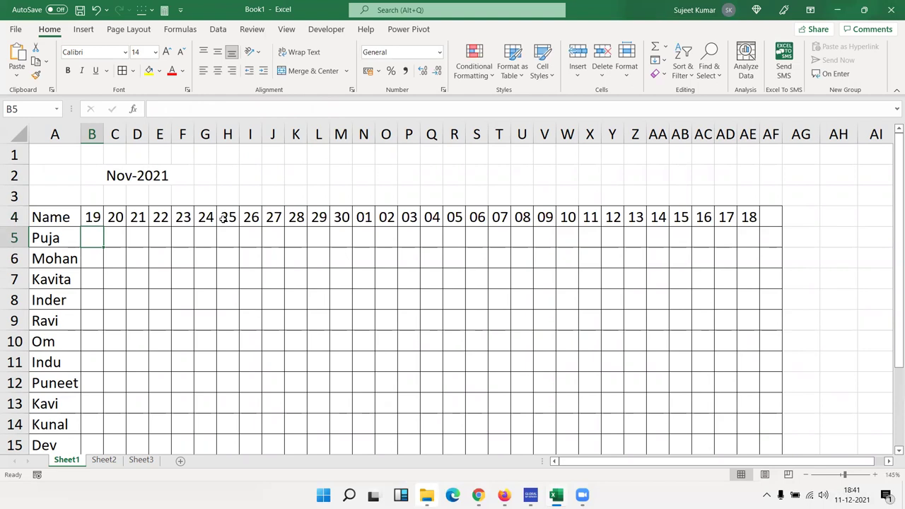
click(765, 218)
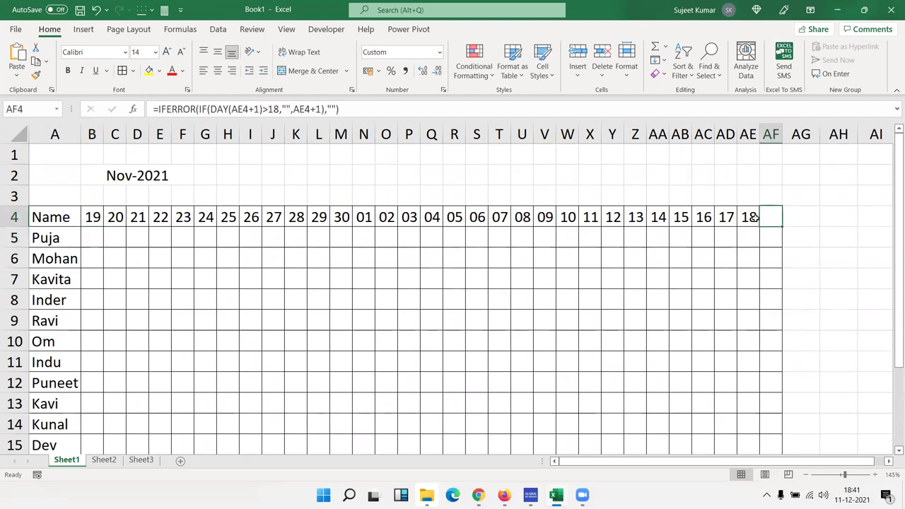
drag(768, 207, 765, 440)
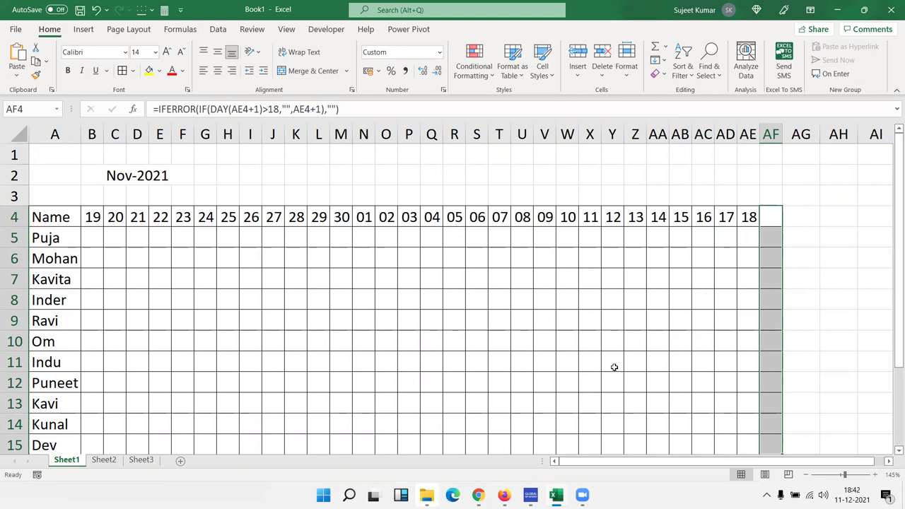
In Chrome, open iptindia.com in a new tab
click(478, 495)
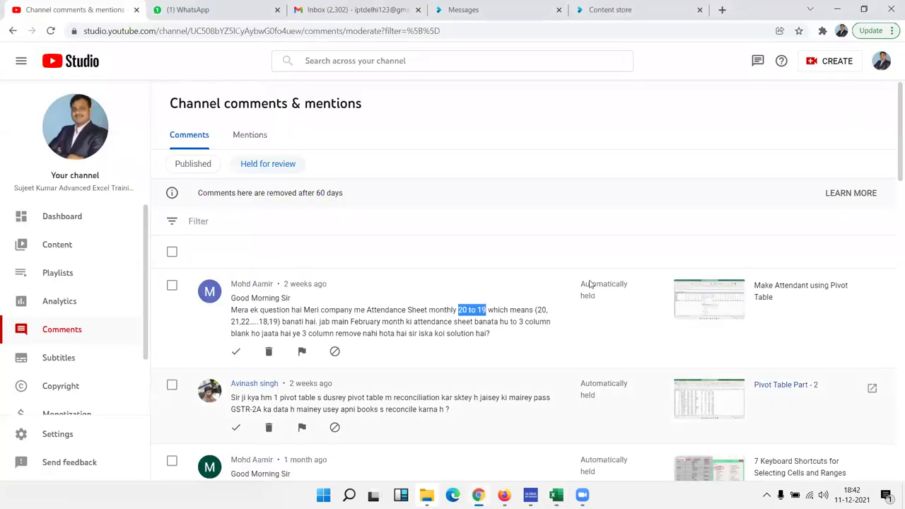
key(ctrl+t)
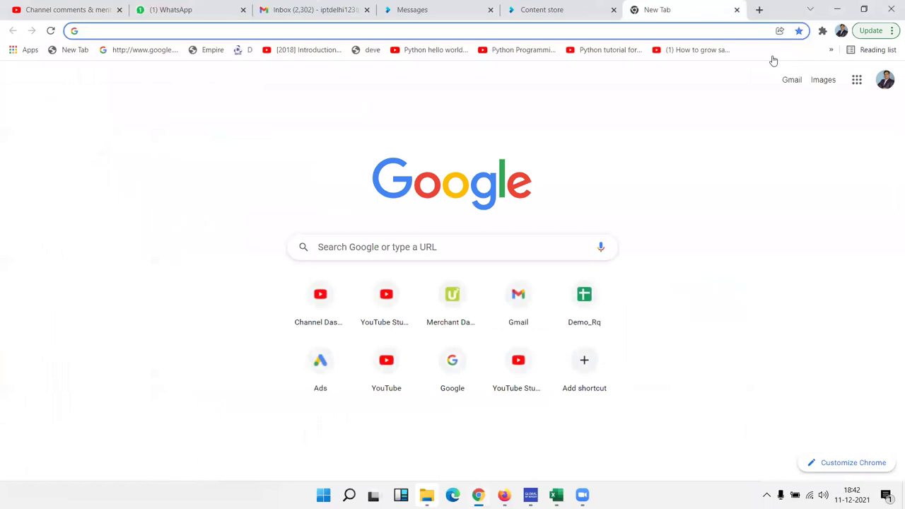
text(ipt)
key(Return)
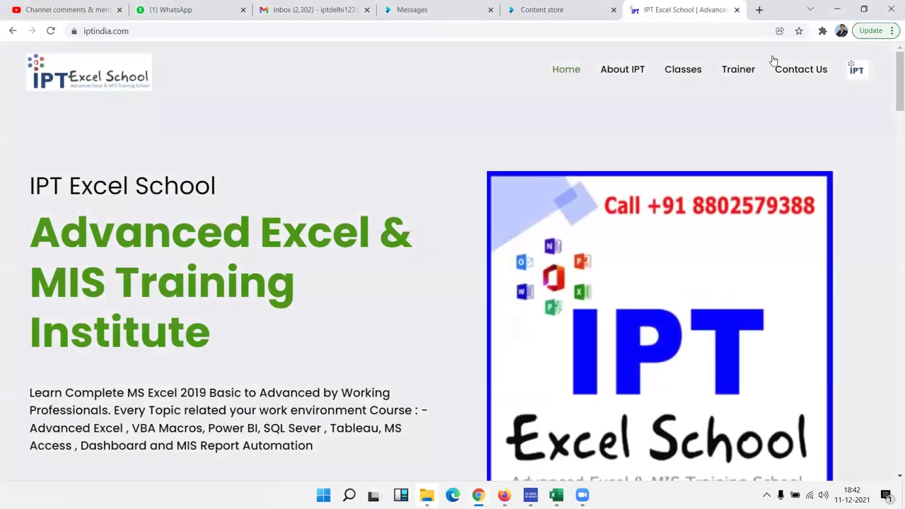
scroll(891, 106, down, 4)
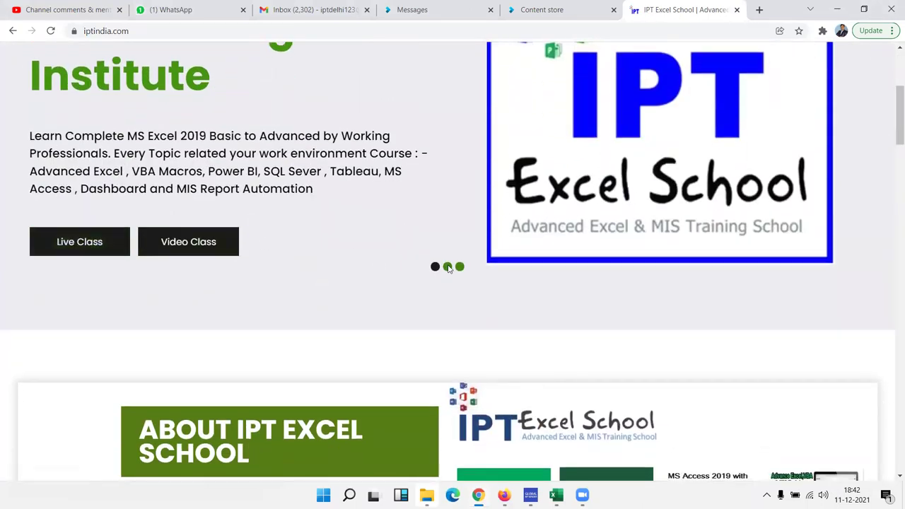
scroll(891, 113, up, 2)
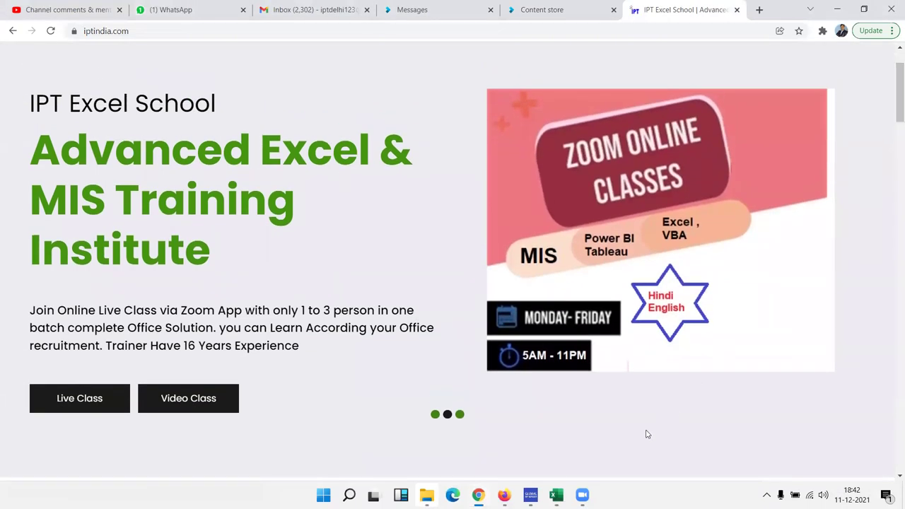
mouse_move(582, 495)
drag(299, 310, 330, 312)
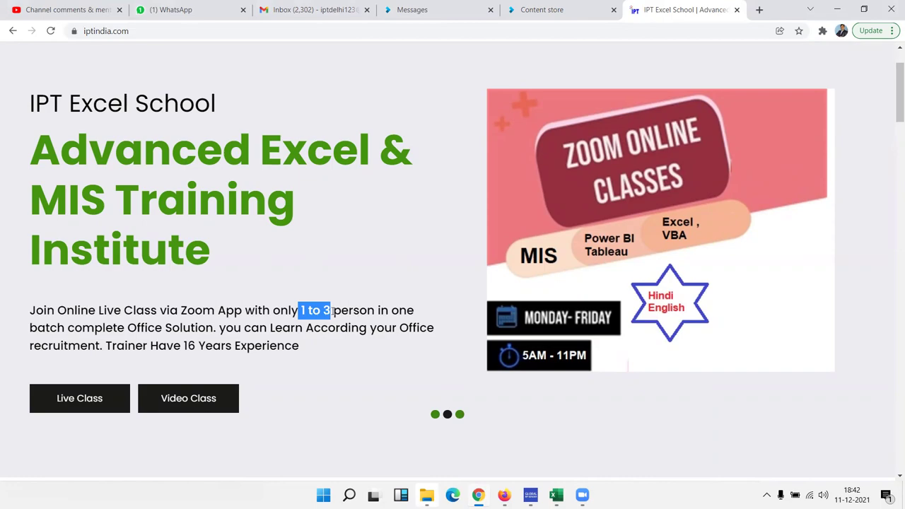
scroll(283, 333, down, 4)
scroll(247, 347, down, 5)
scroll(212, 361, down, 10)
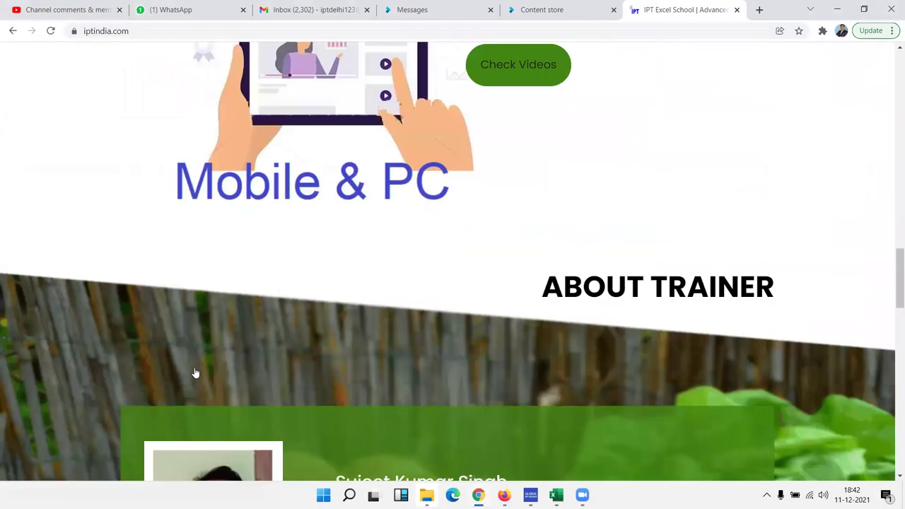
scroll(192, 367, down, 2)
scroll(193, 367, up, 5)
scroll(293, 366, up, 4)
scroll(295, 360, down, 4)
scroll(295, 359, down, 4)
scroll(295, 359, down, 4)
scroll(295, 360, up, 12)
scroll(295, 360, up, 5)
scroll(294, 360, down, 4)
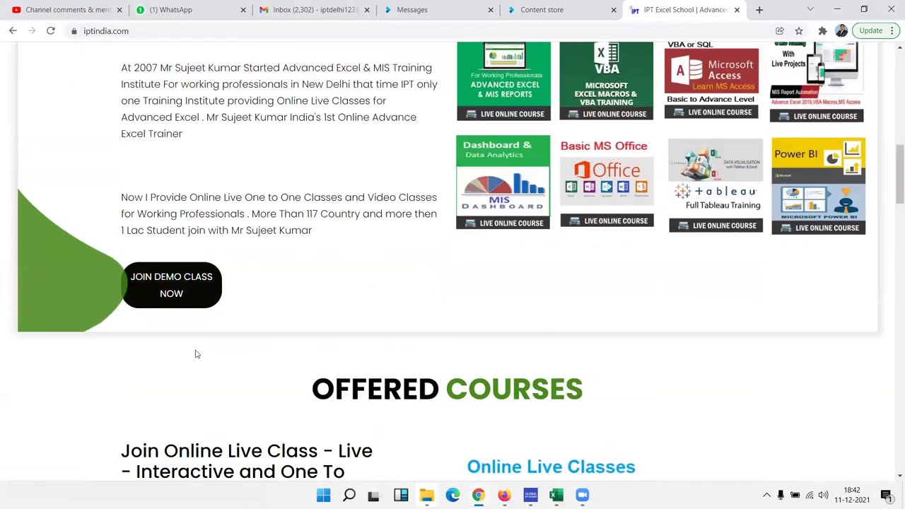
Open the JOIN DEMO CLASS NOW request form, then start typing 'app' in the address bar
click(157, 277)
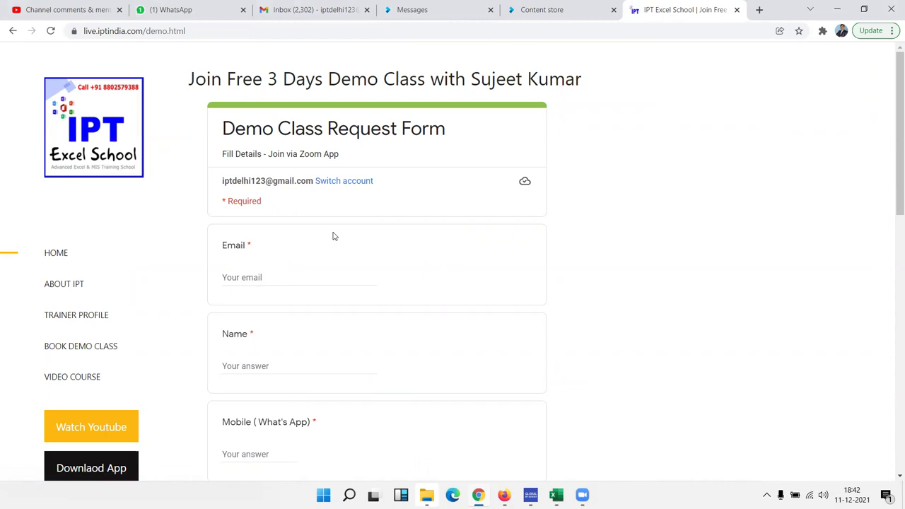
click(223, 32)
text(app)
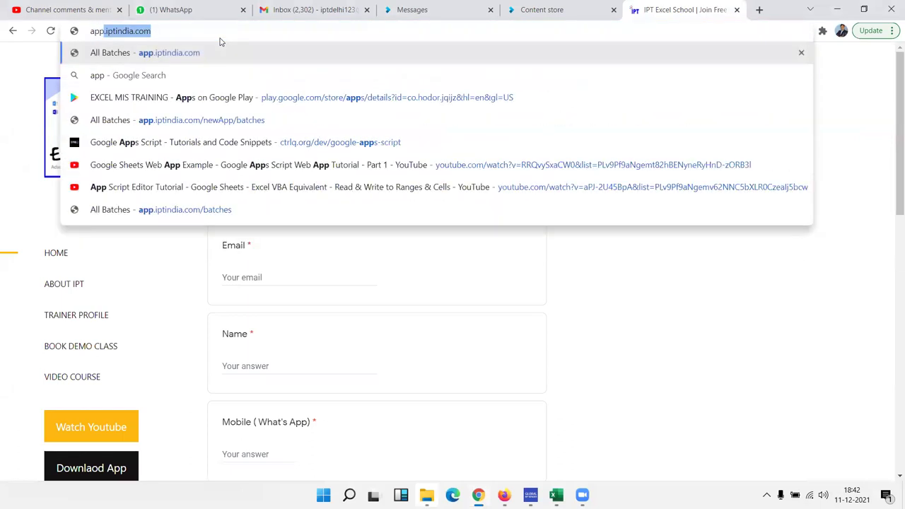
Open the EXCEL MIS TRAINING Google Play listing, select its title, then return to the address bar
click(222, 100)
click(221, 100)
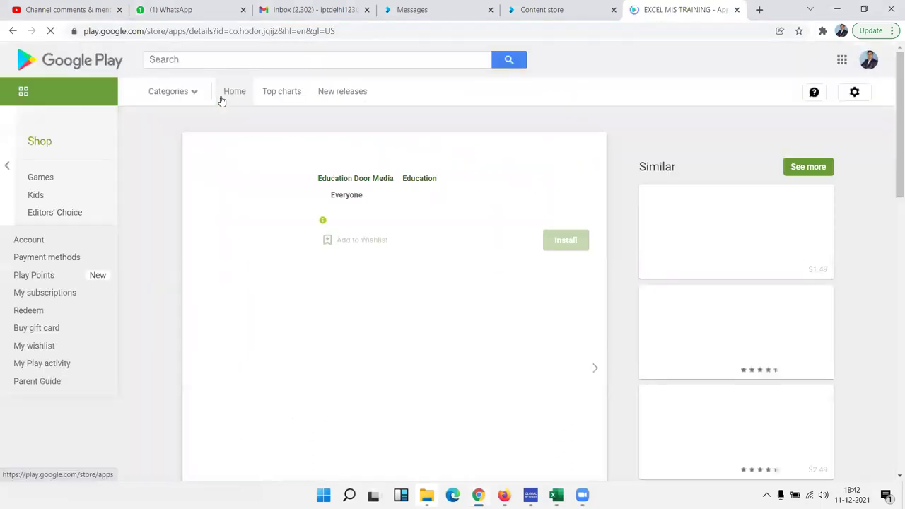
triple_click(340, 158)
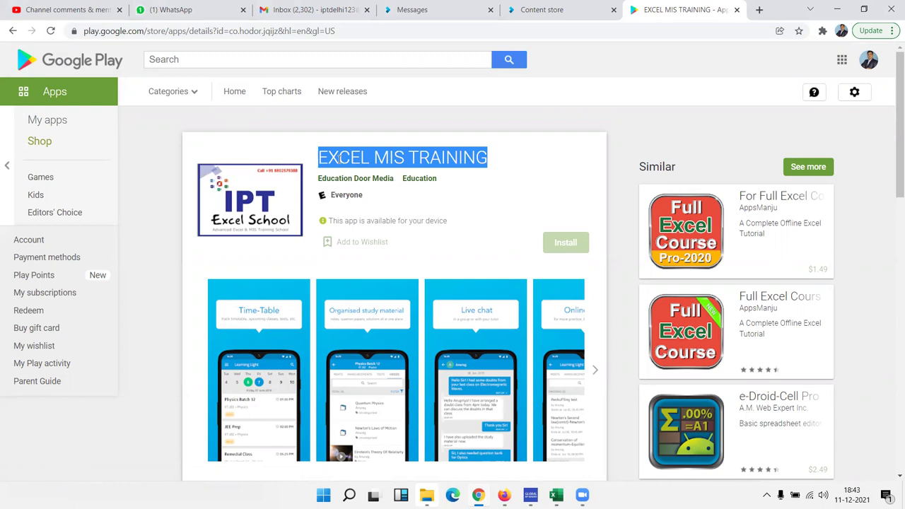
click(187, 34)
Load iptindia.com, open the Video Class login page, select the mobile number field, then switch to the Classplus tab
text(iptindia.com)
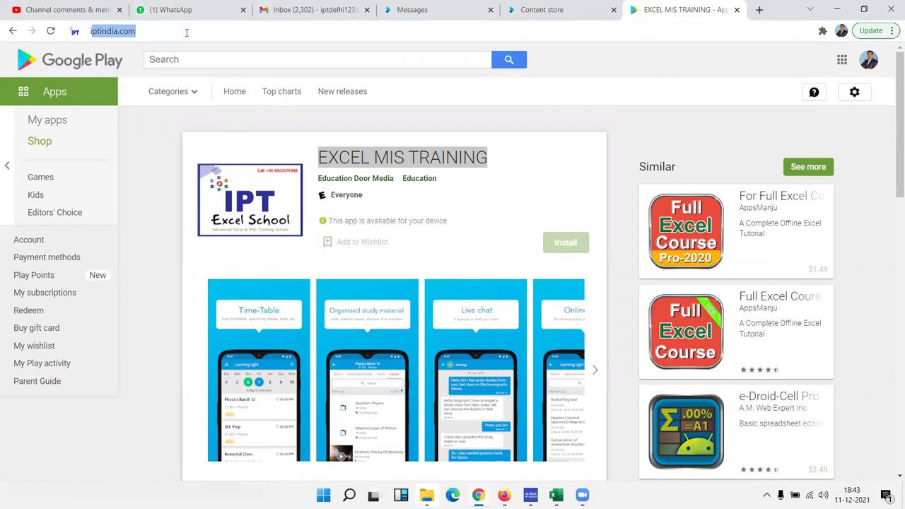
key(Return)
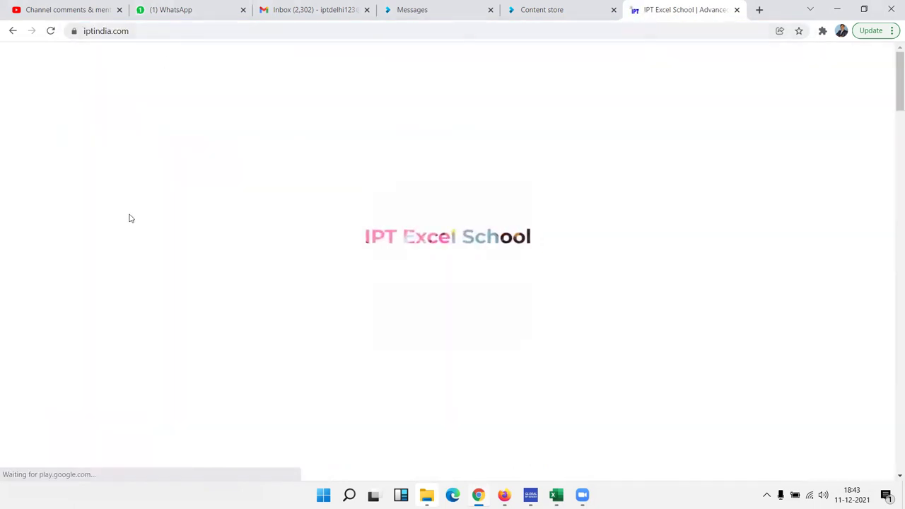
scroll(128, 302, down, 3)
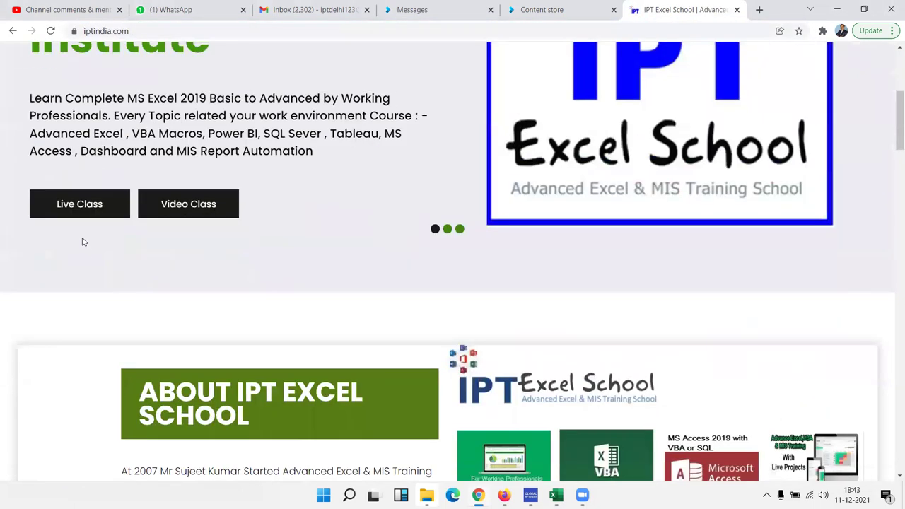
click(157, 213)
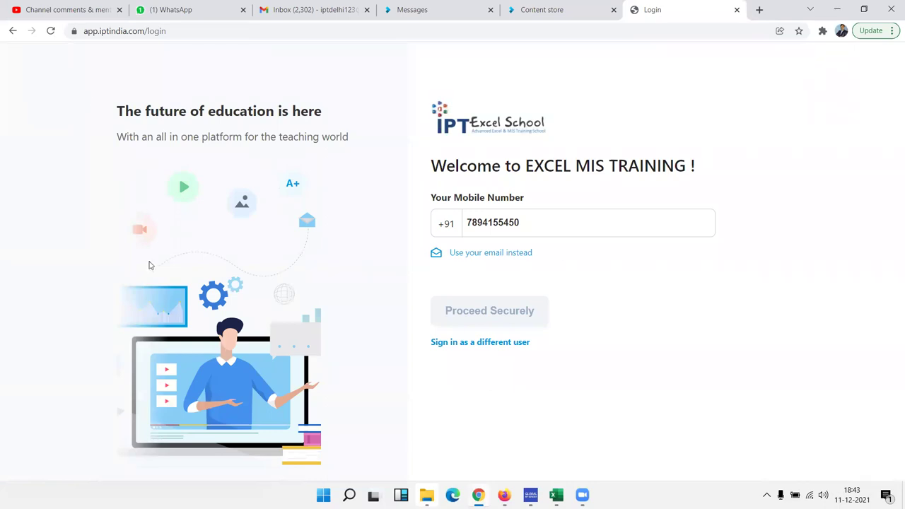
double_click(514, 225)
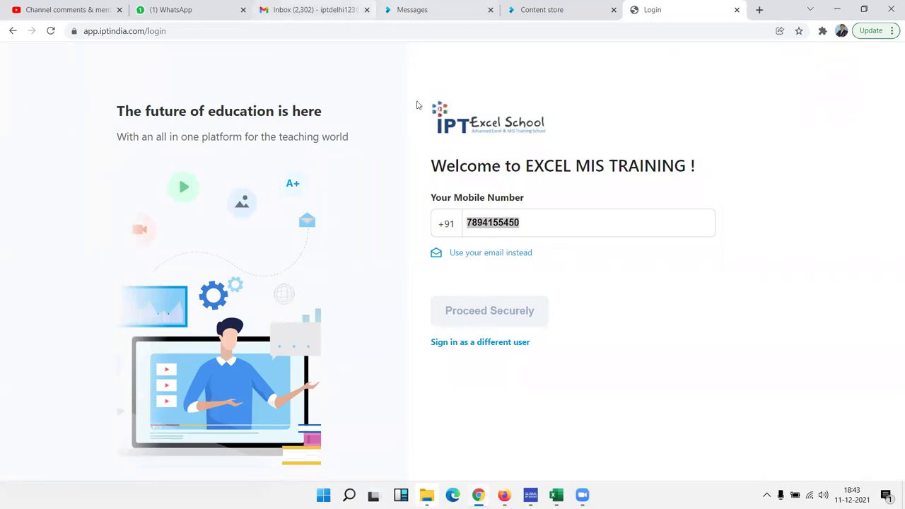
key(ctrl+4)
Browse the Classplus store's categories and its 18 courses, then show the IPT Excel School desktop
click(413, 55)
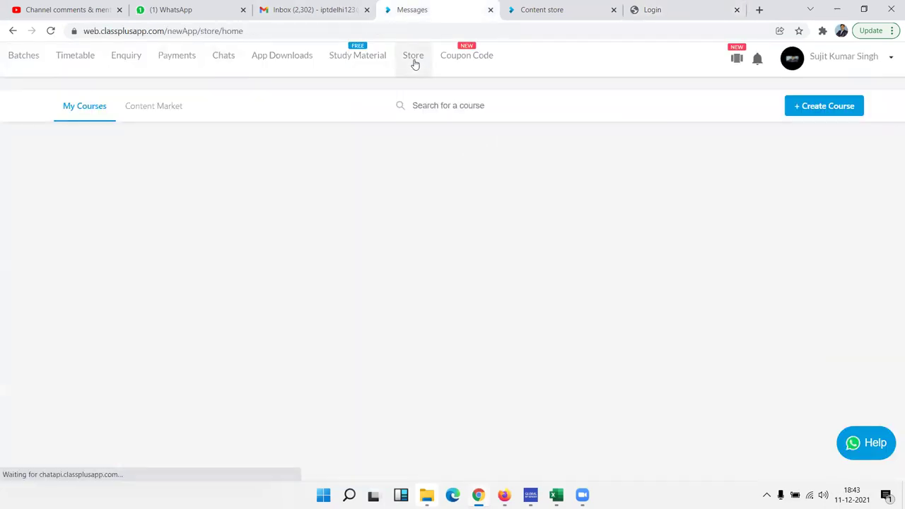
scroll(426, 195, down, 8)
scroll(426, 195, up, 4)
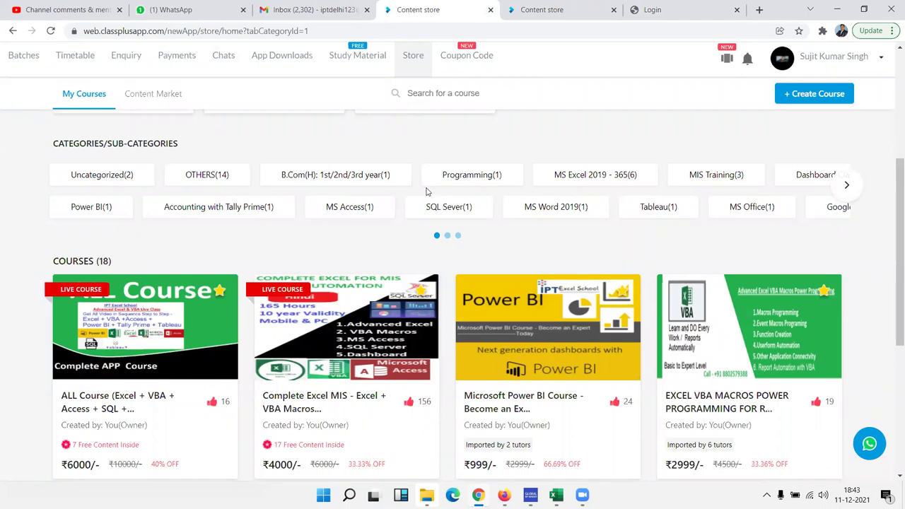
key(super+d)
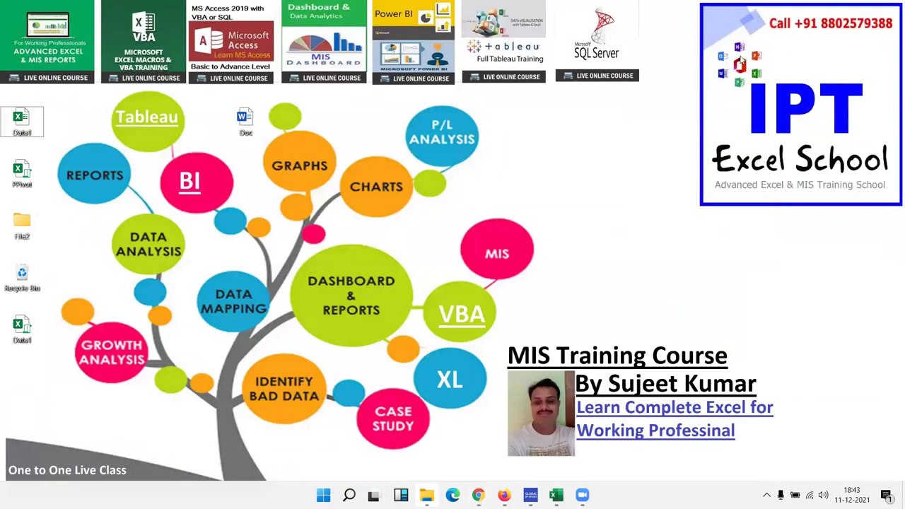
drag(757, 5, 890, 41)
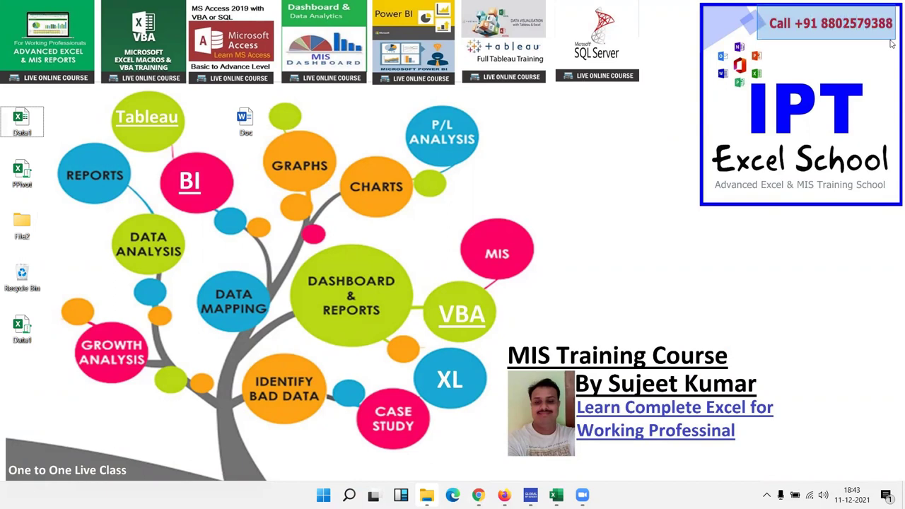
drag(893, 44, 878, 37)
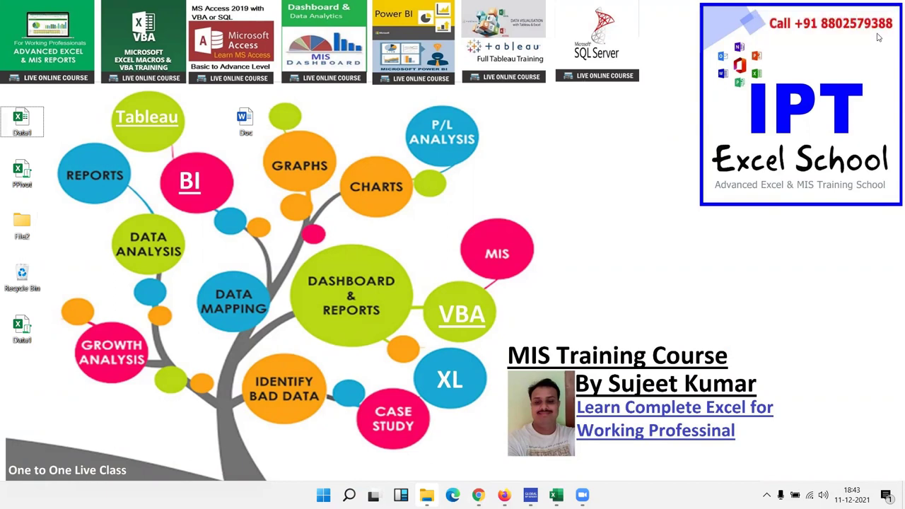
click(842, 7)
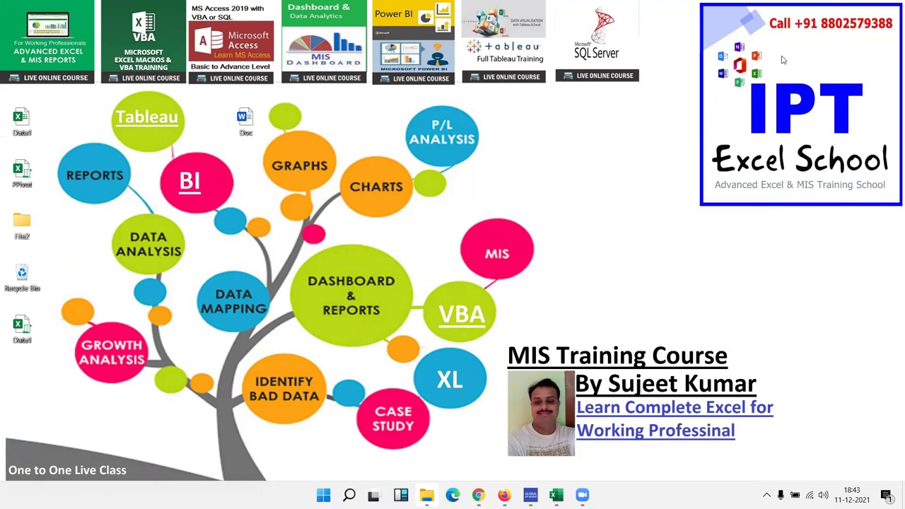